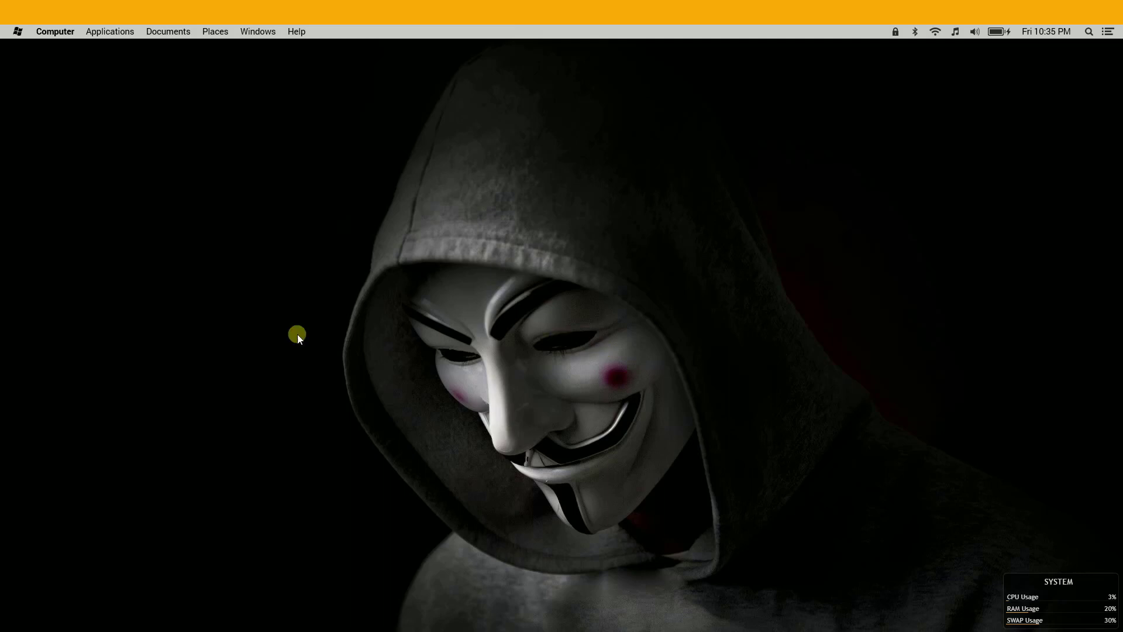
- Open Google Chrome and search the web for "chrome portable"
left_click(170, 631)
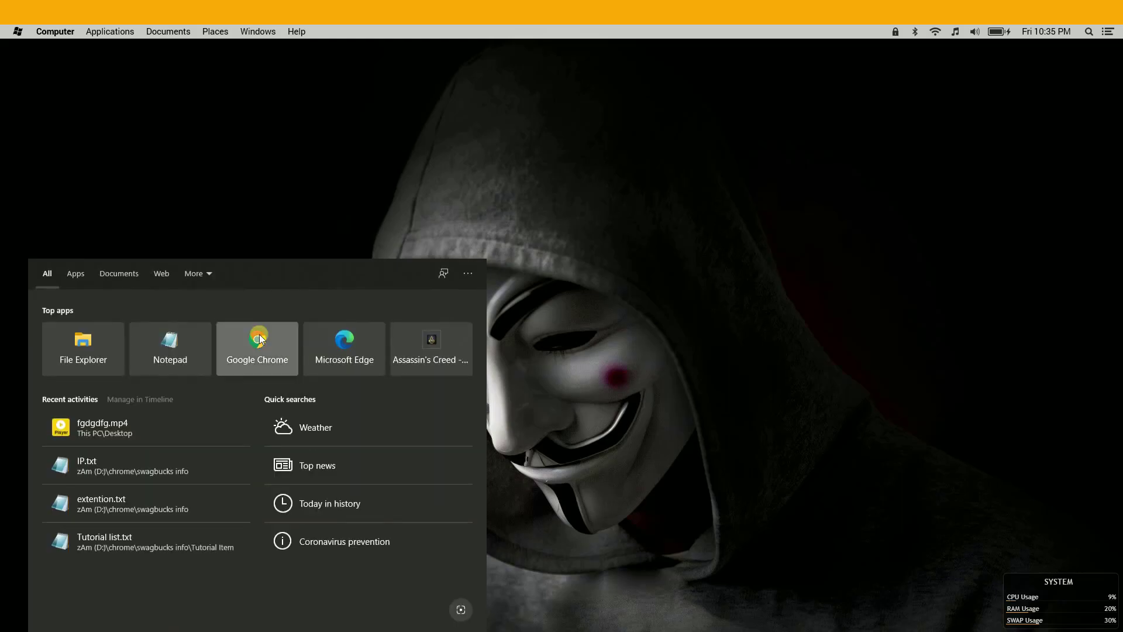
left_click(257, 345)
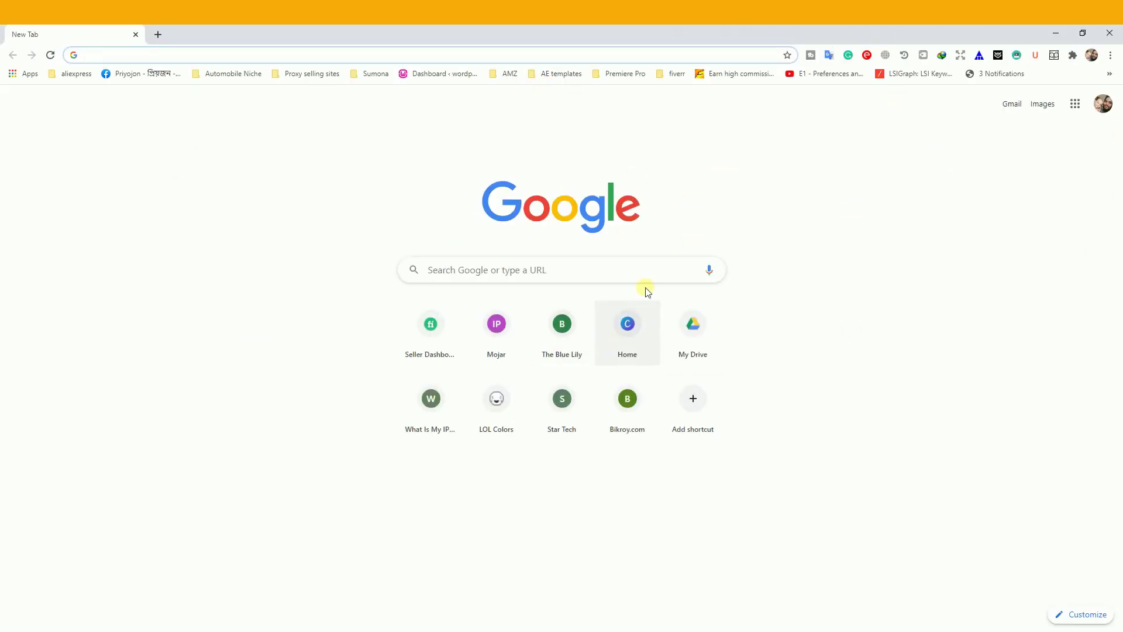
left_click(271, 55)
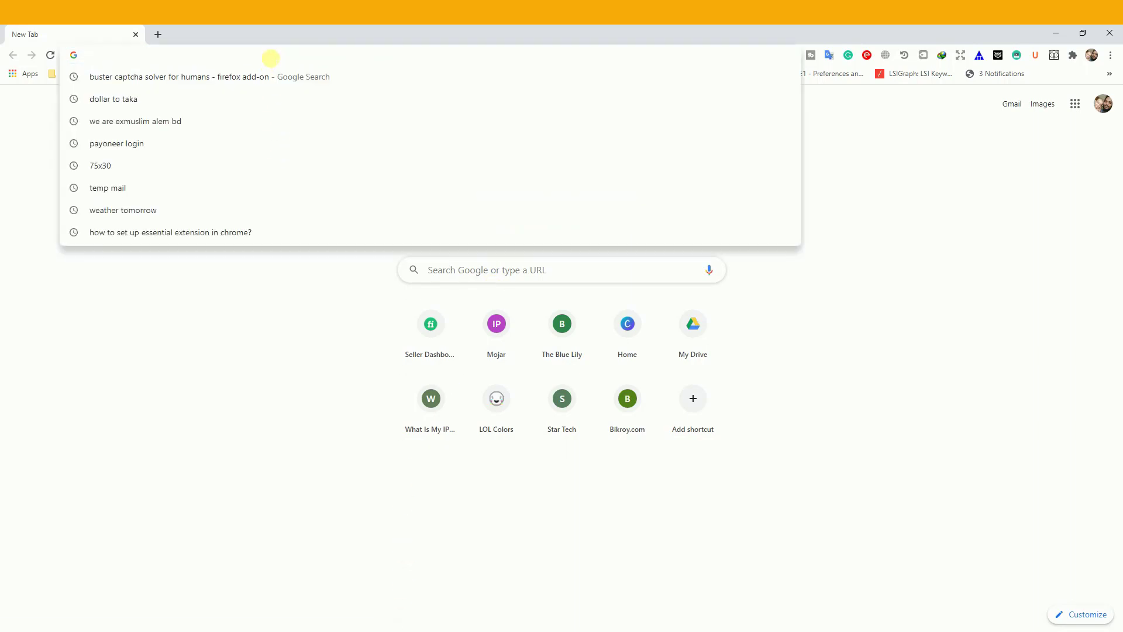
type("chrome")
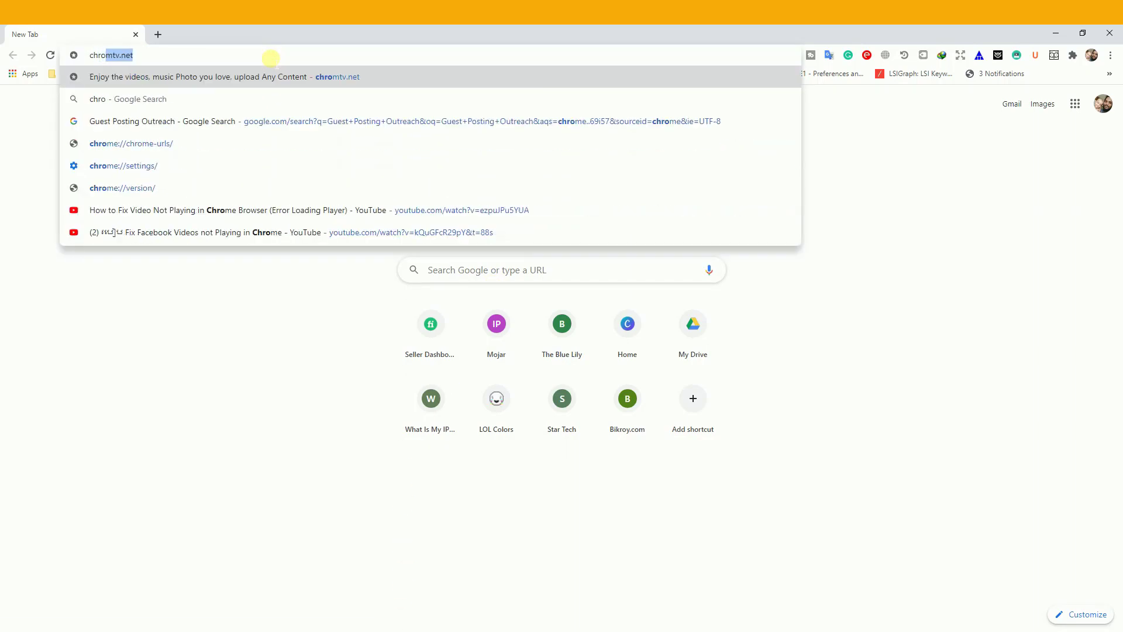
type(" por")
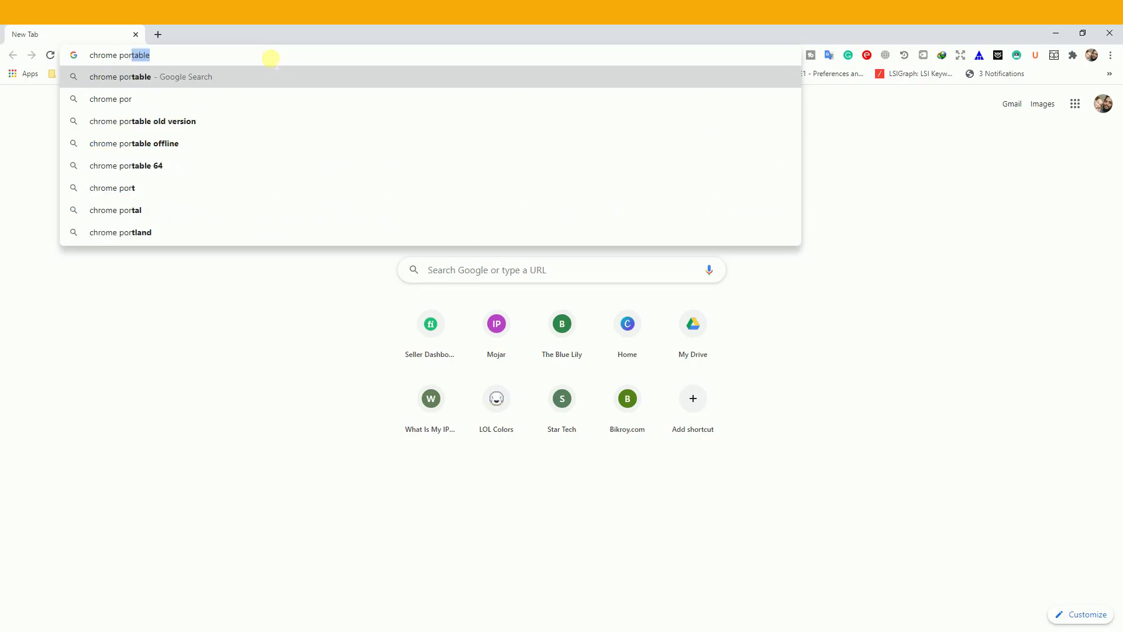
key("Right")
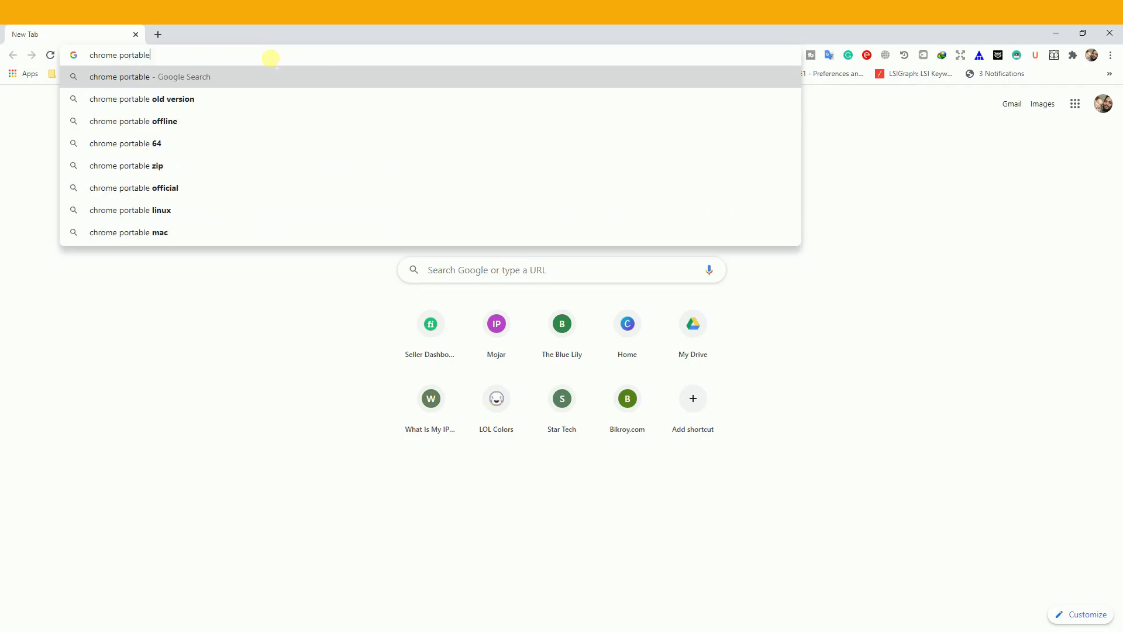
key("Return")
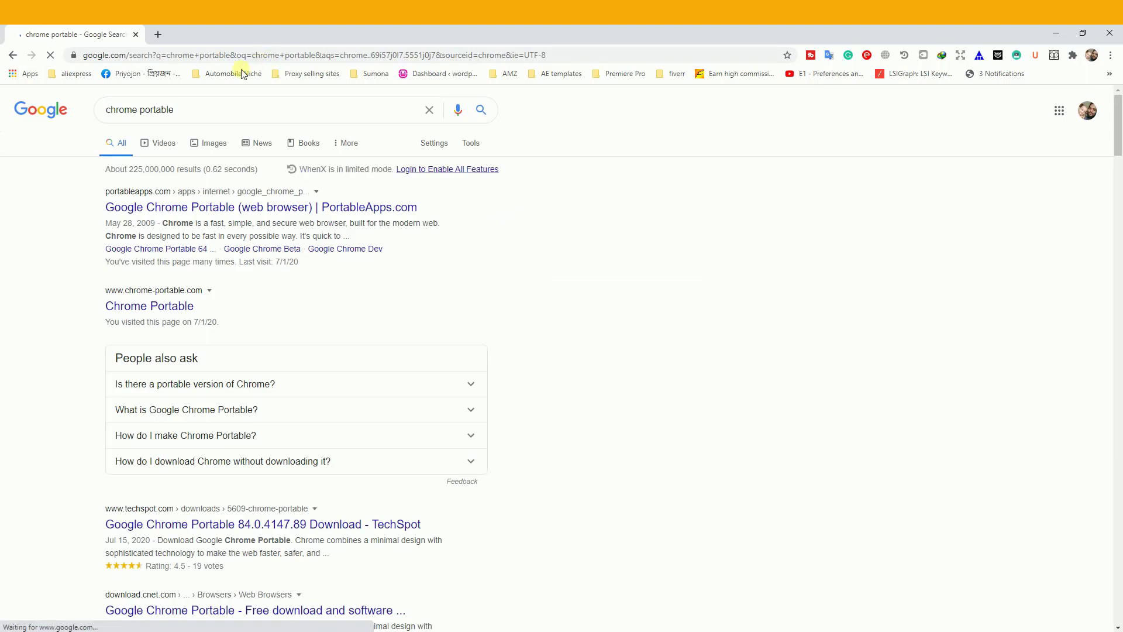
- Try to open the chrome-portable.com result in a separate tab, and return to the search results
middle_click(163, 313)
left_click(176, 24)
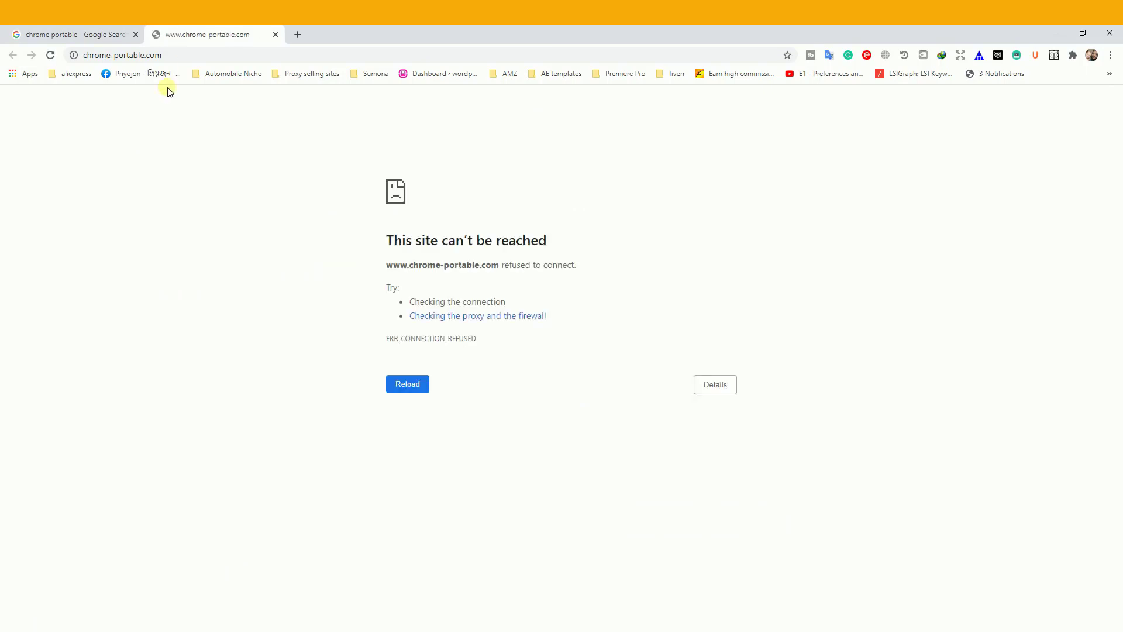
left_click(104, 32)
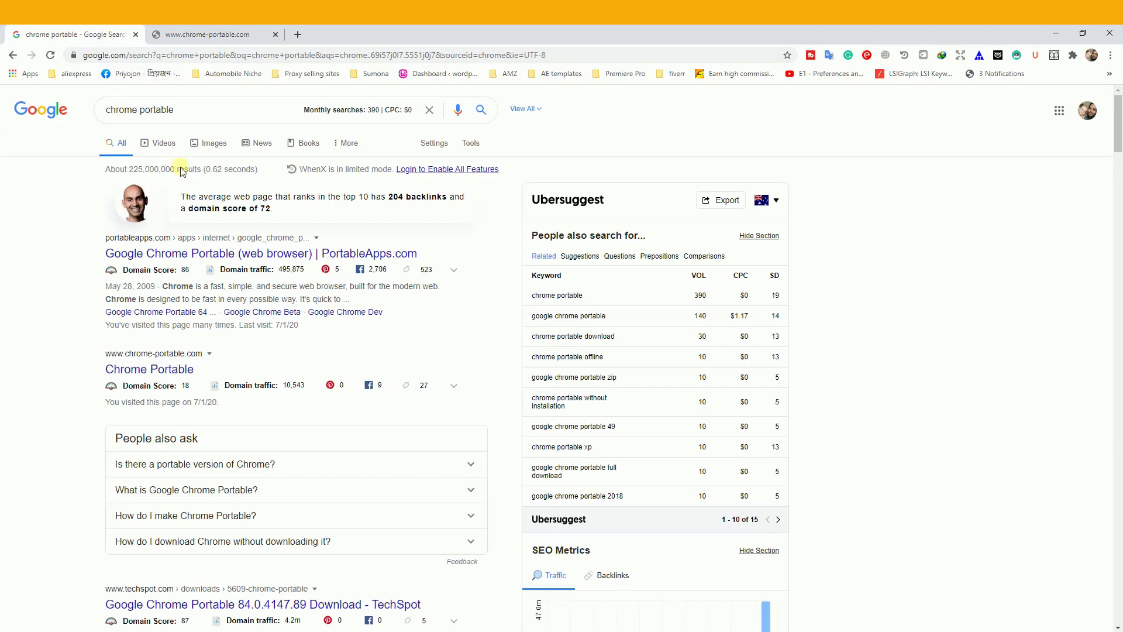
- Open the Google Chrome Portable page on PortableApps.com, closing the chrome-portable.com tab, and look through its support and download details
left_click(201, 255)
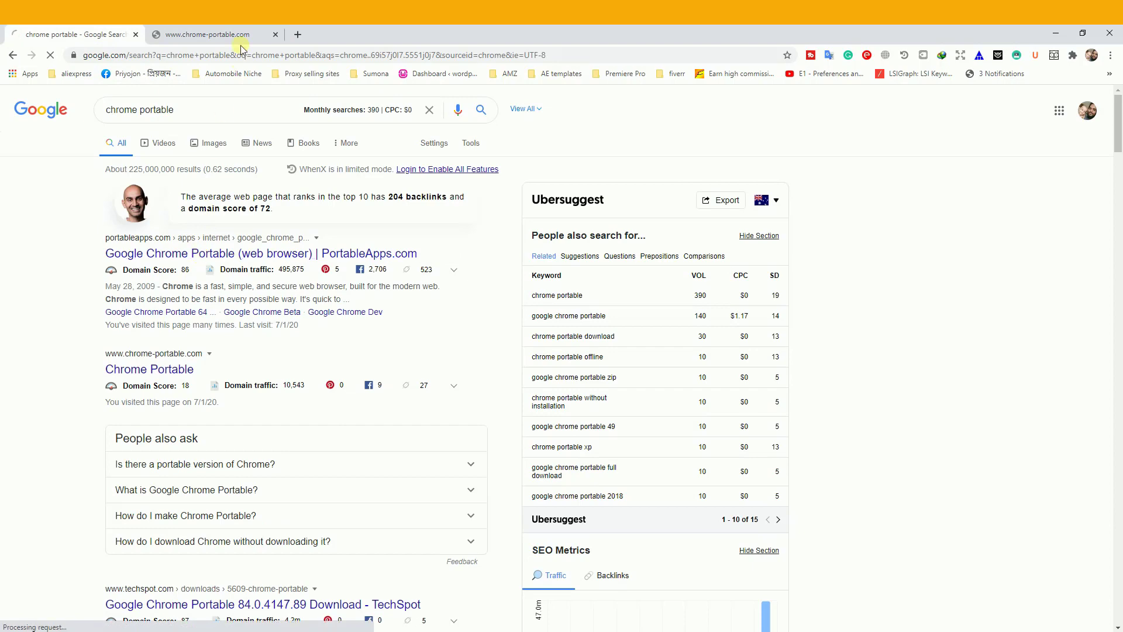
left_click(275, 35)
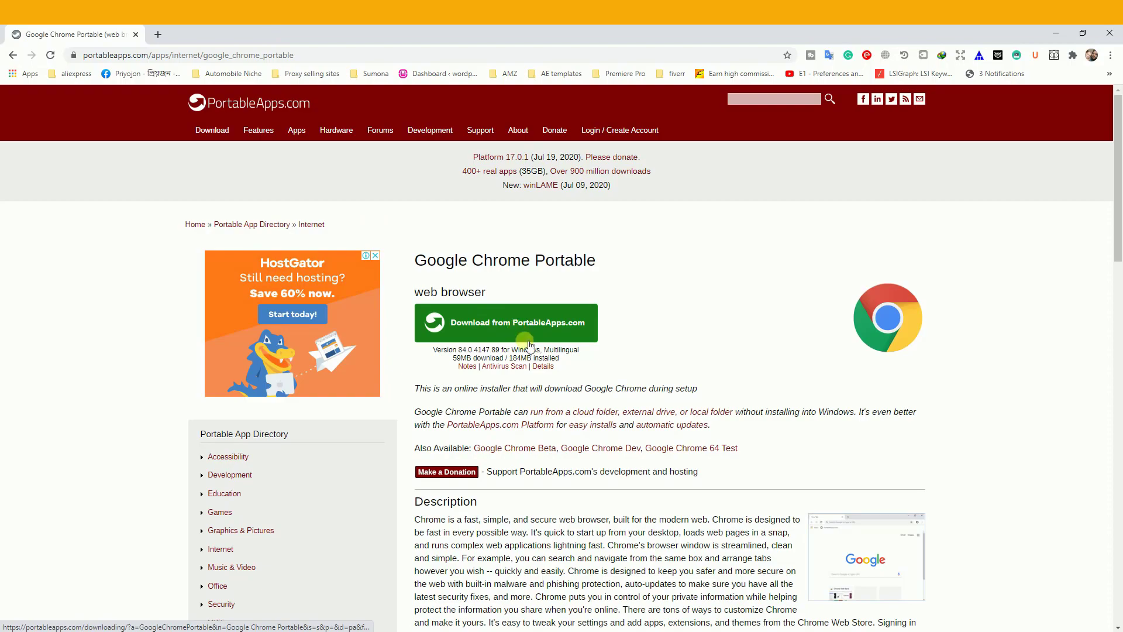
scroll(665, 474, "down", 9)
scroll(665, 474, "down", 3)
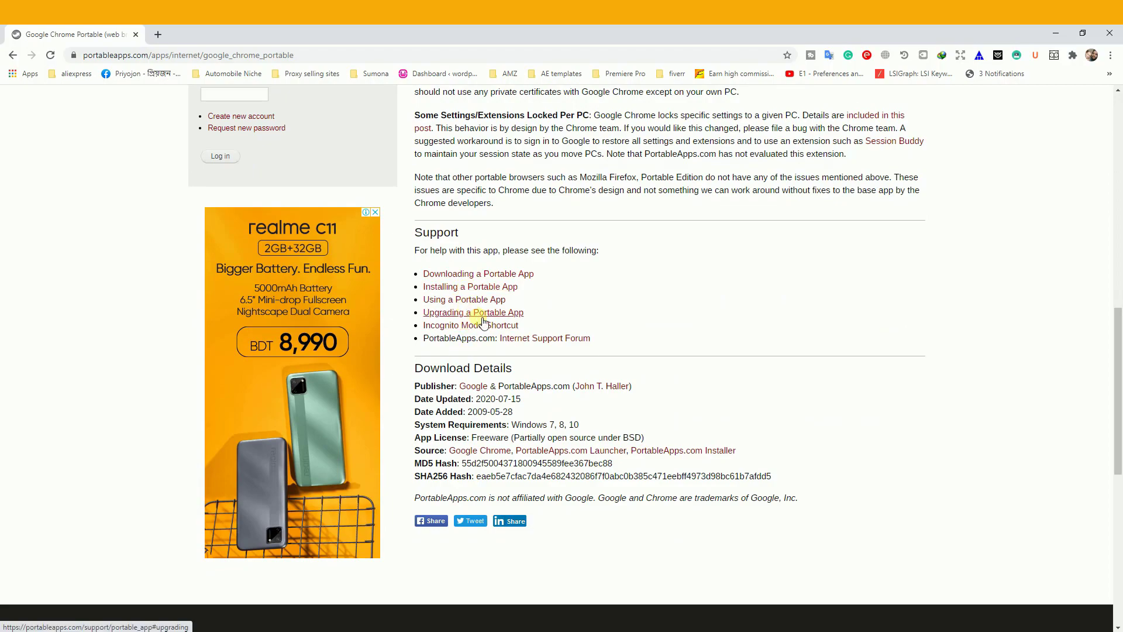
scroll(486, 319, "up", 12)
scroll(500, 398, "down", 9)
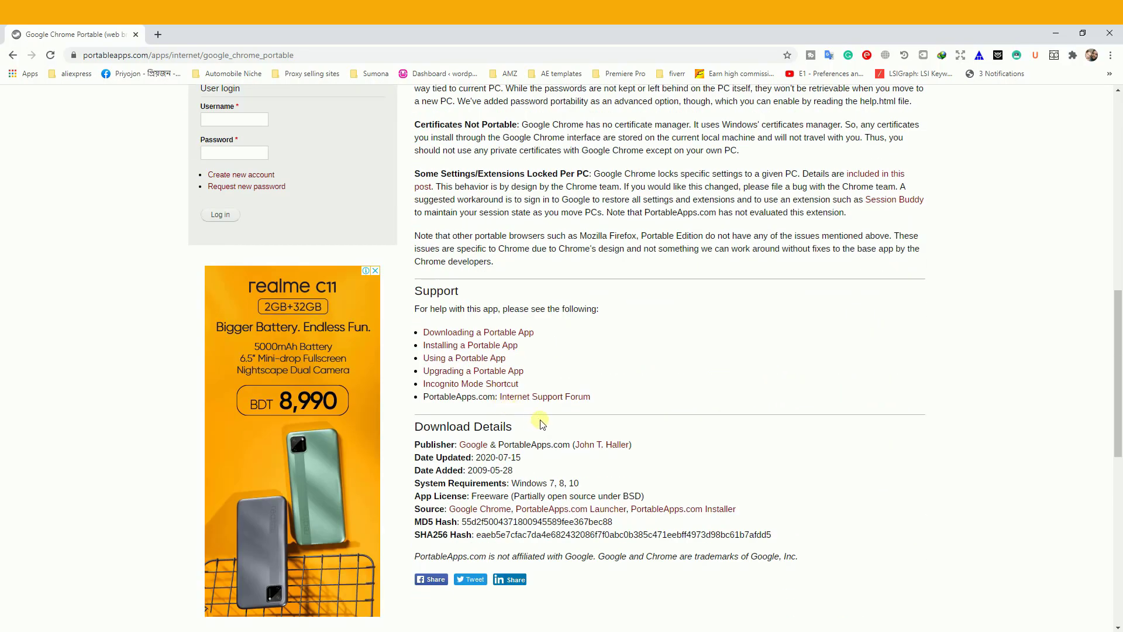
scroll(524, 412, "up", 13)
- Download the Google Chrome Portable installer from PortableApps.com and open the folder containing the downloaded file
left_click(491, 270)
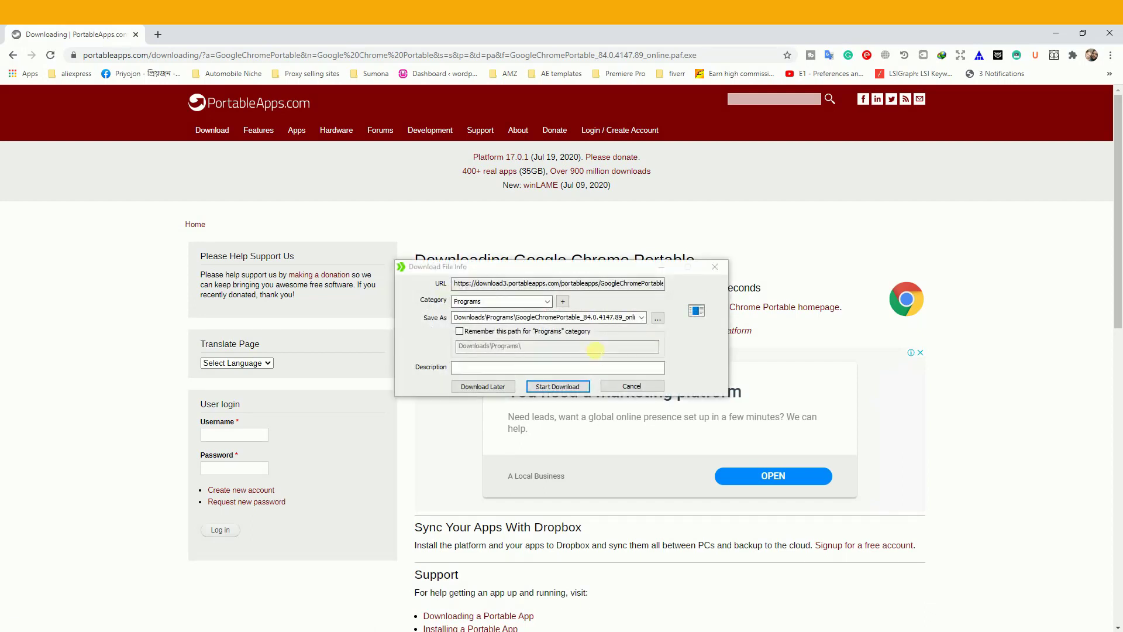
left_click(566, 387)
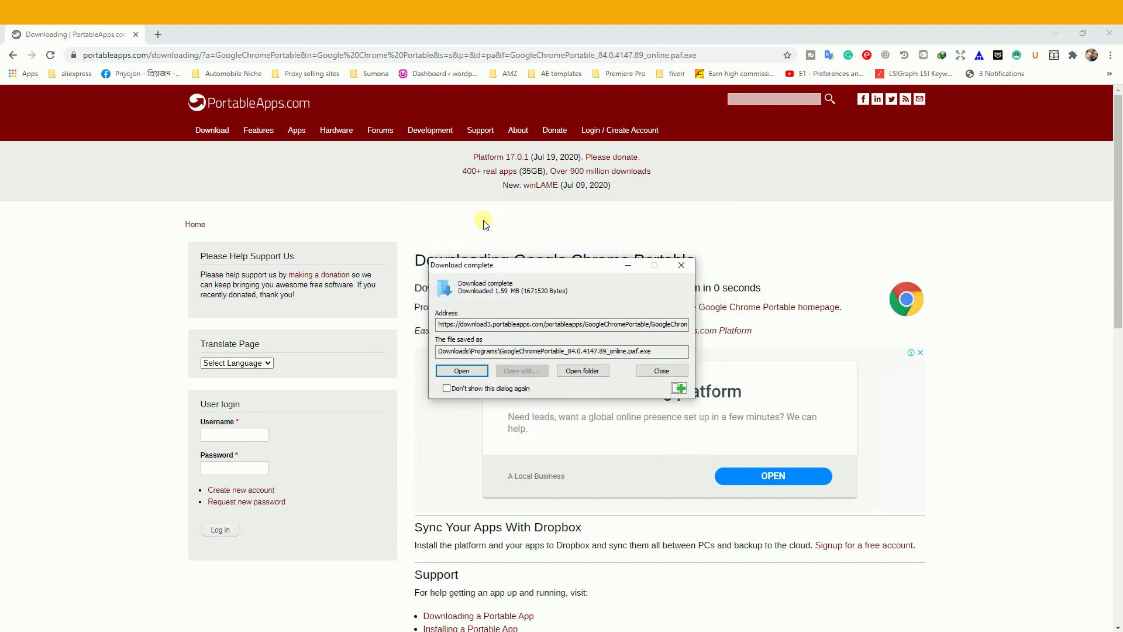
left_click(584, 371)
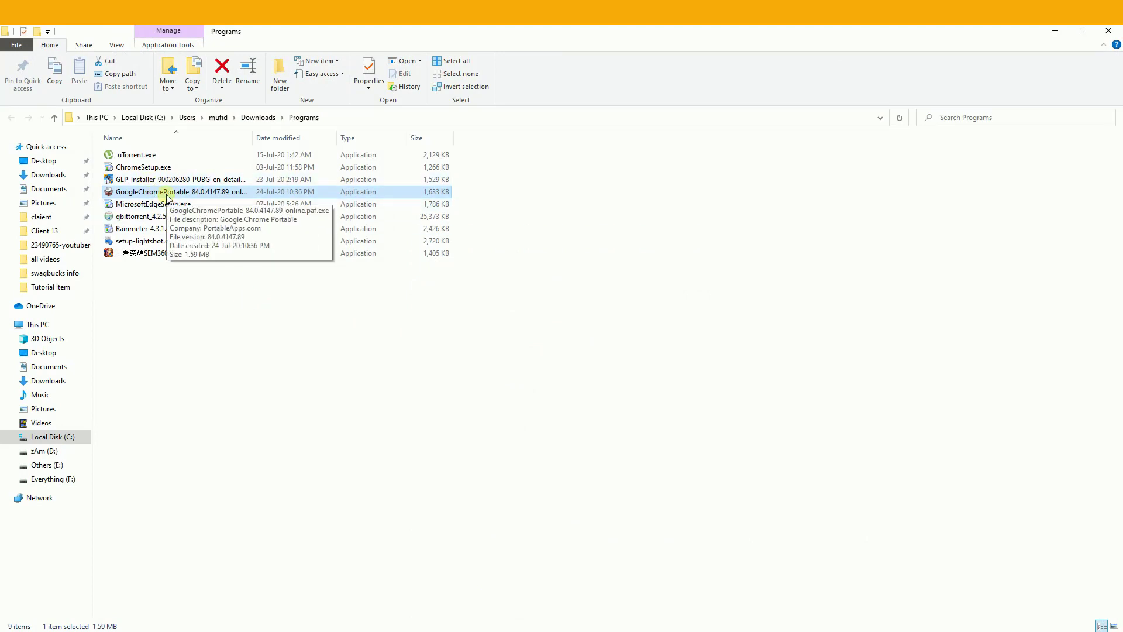
- Run the downloaded GoogleChromePortable installer in English and proceed to the choice of install location
double_click(167, 193)
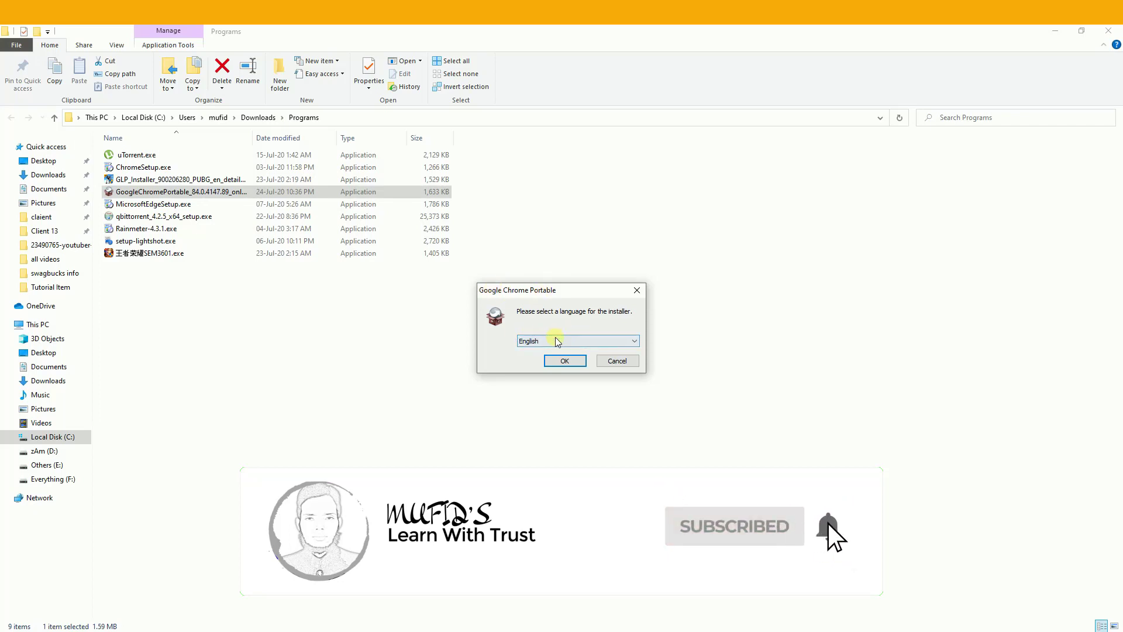
left_click(573, 360)
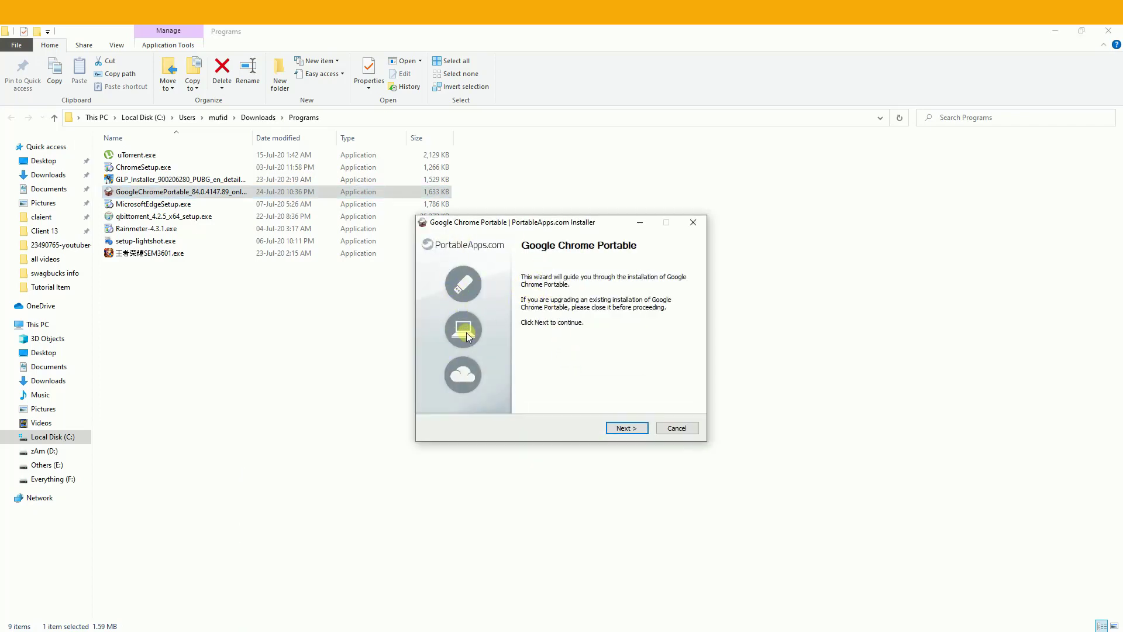
left_click(627, 428)
left_click(626, 427)
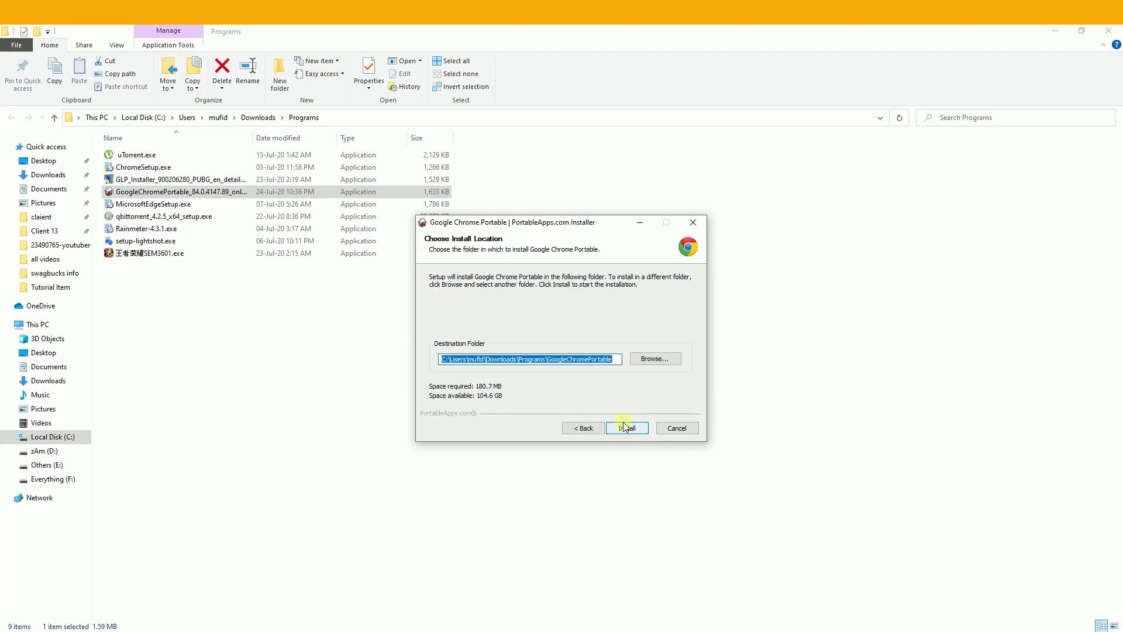
- Set the destination folder to D:\GoogleChromePortable and complete the installation without running Google Chrome Portable
left_click(651, 359)
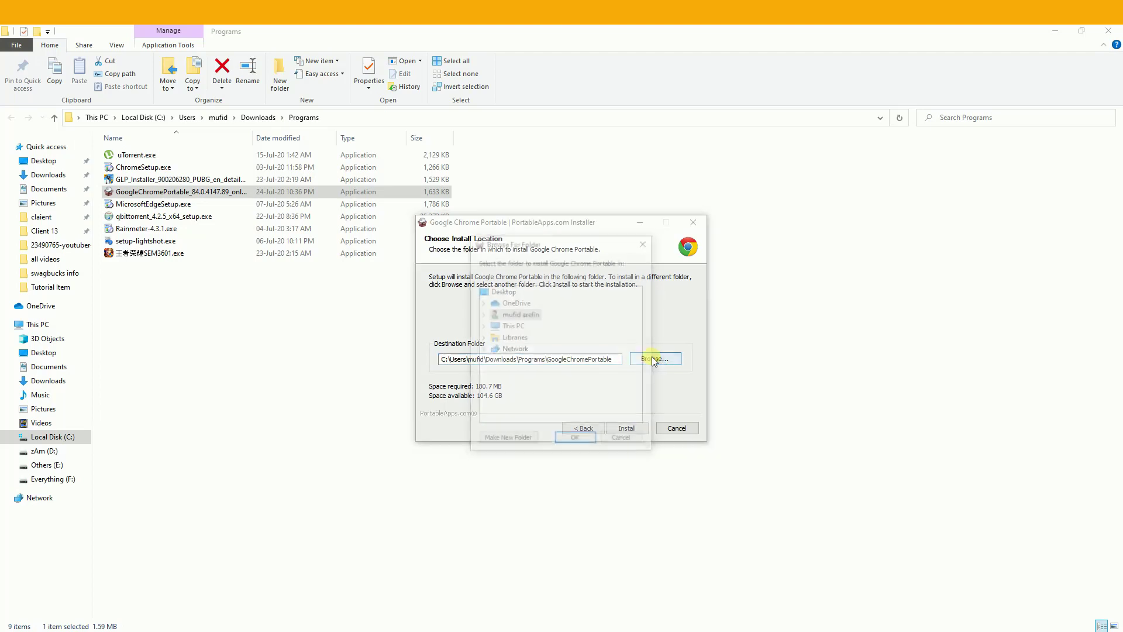
left_click(482, 314)
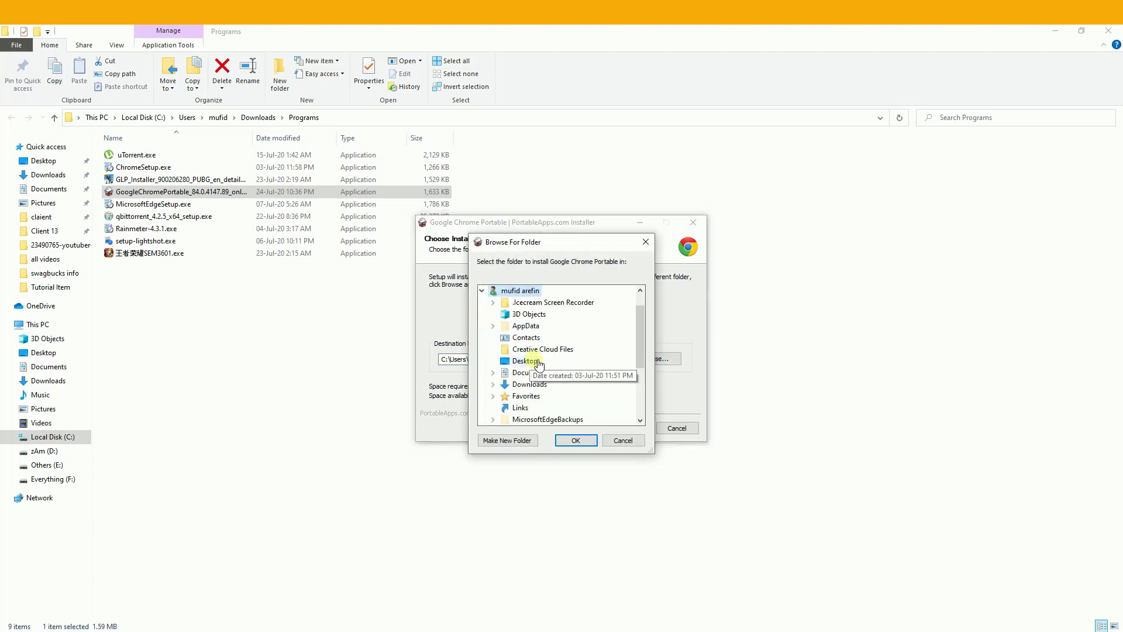
scroll(536, 363, "down", 3)
left_click(482, 396)
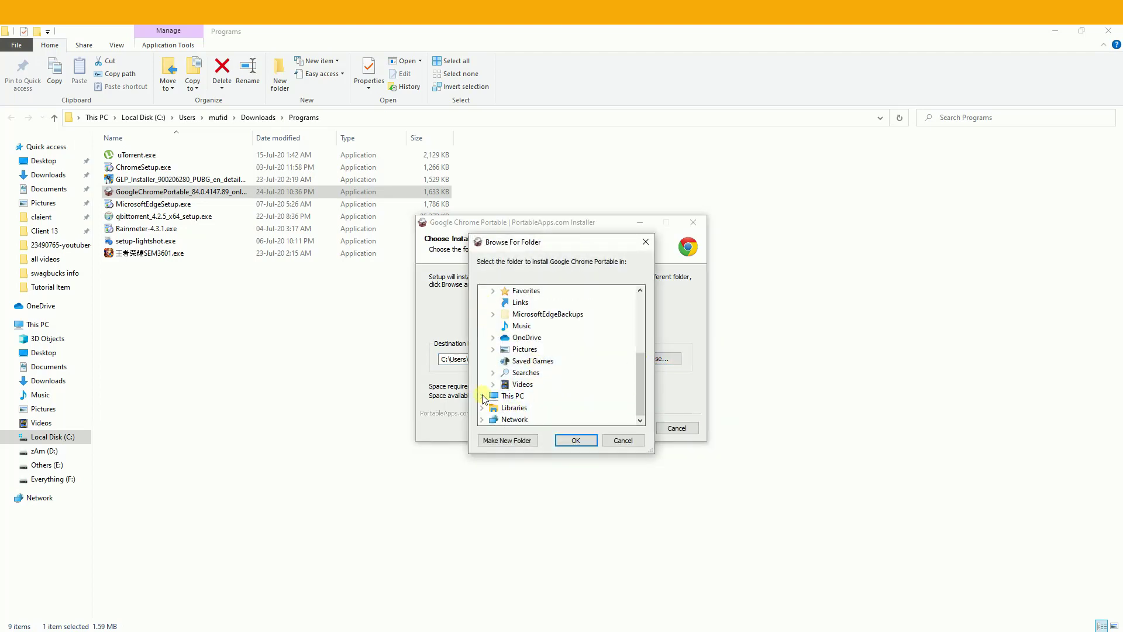
scroll(526, 374, "down", 3)
double_click(526, 373)
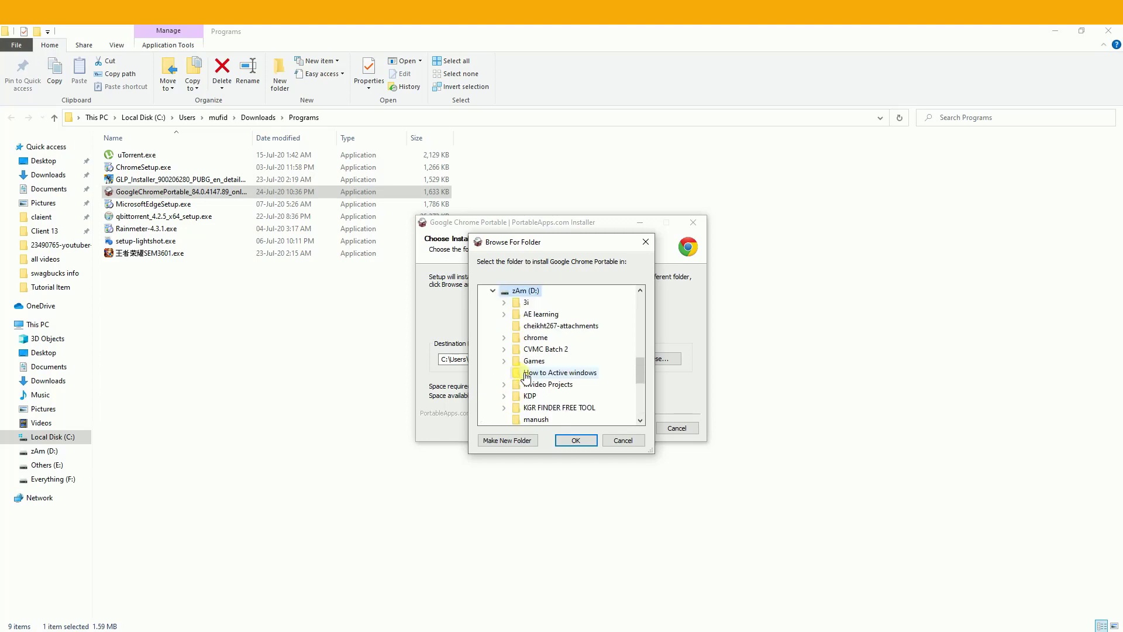
left_click(576, 440)
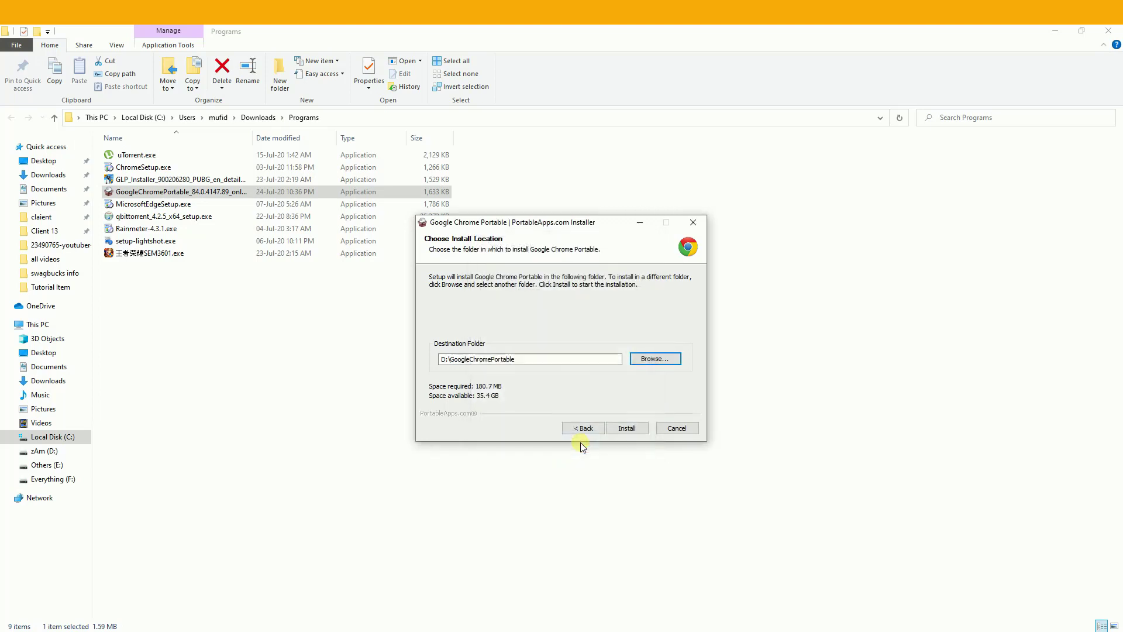
left_click(631, 428)
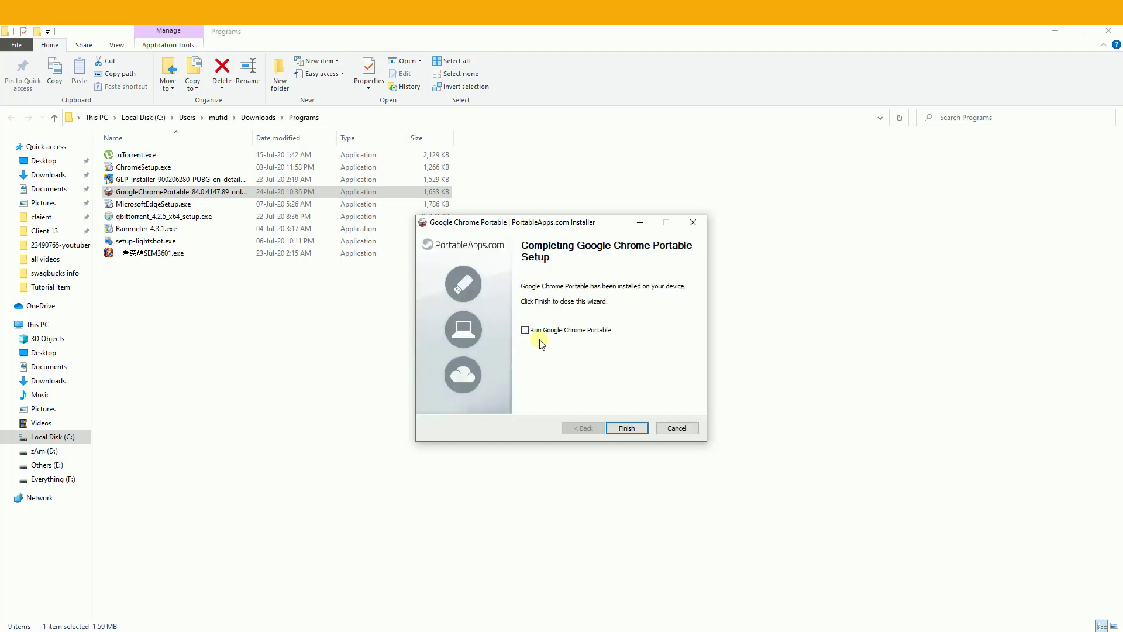
left_click(622, 427)
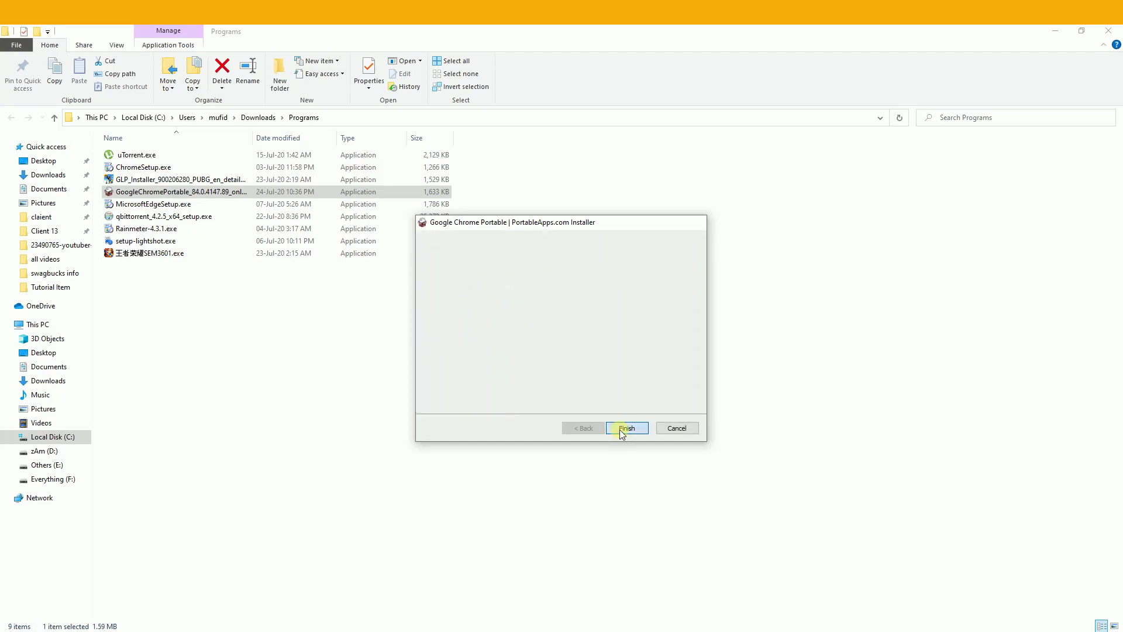
- Open the GoogleChromePortable folder on the D: drive and launch GoogleChromePortable.exe
left_click(47, 454)
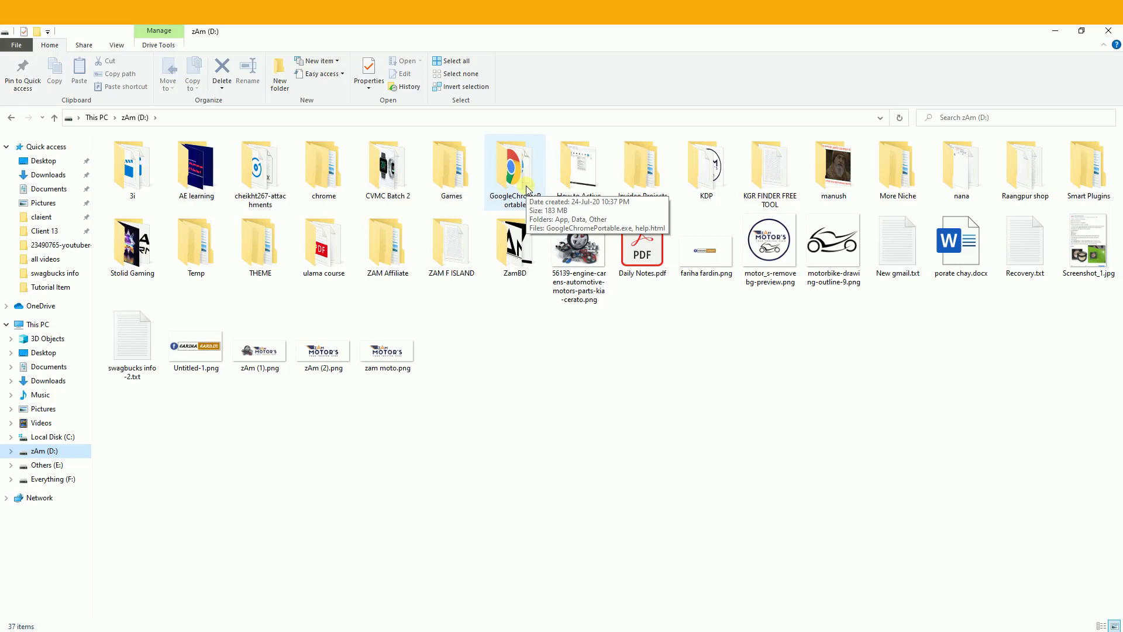
double_click(527, 189)
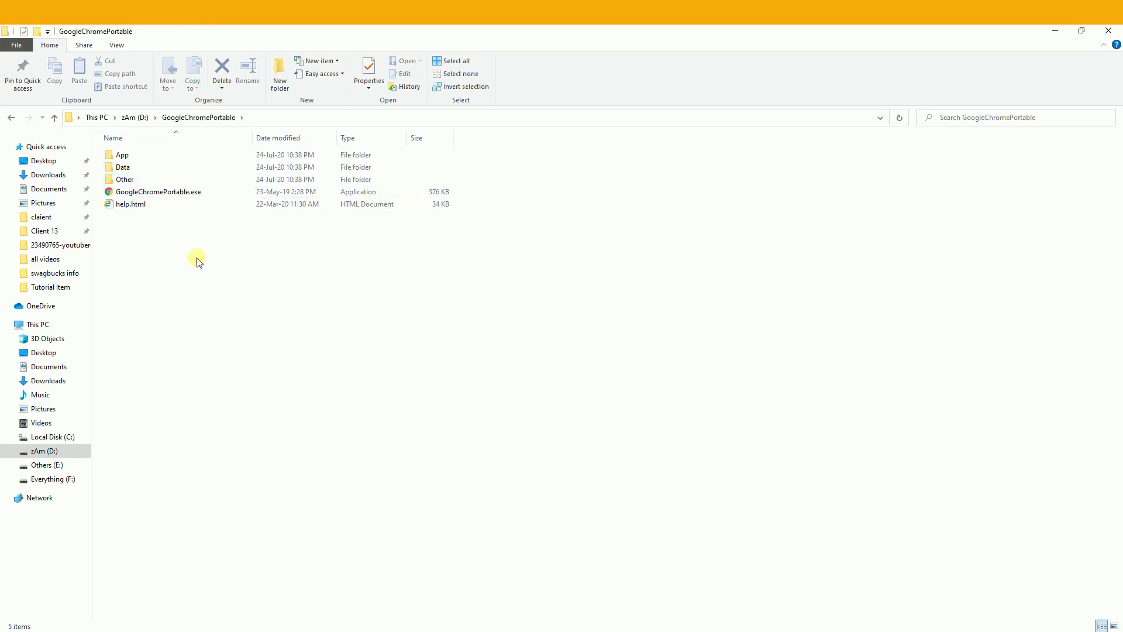
double_click(167, 195)
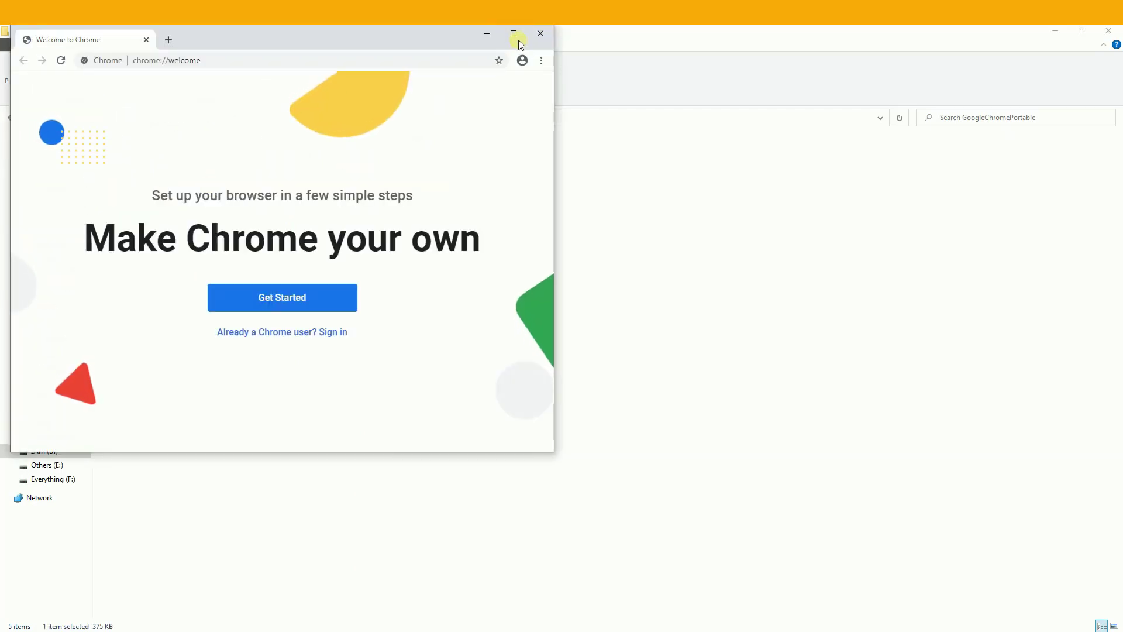
- Maximize the portable Chrome window and replace the Welcome to Chrome tab with a new blank tab
left_click(517, 39)
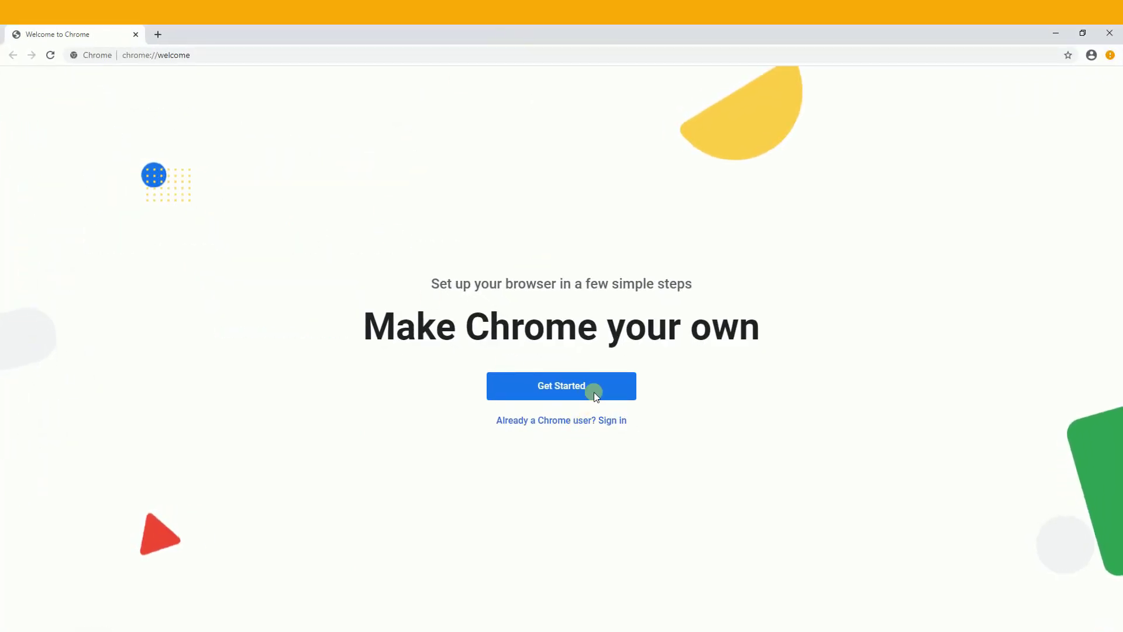
left_click(158, 34)
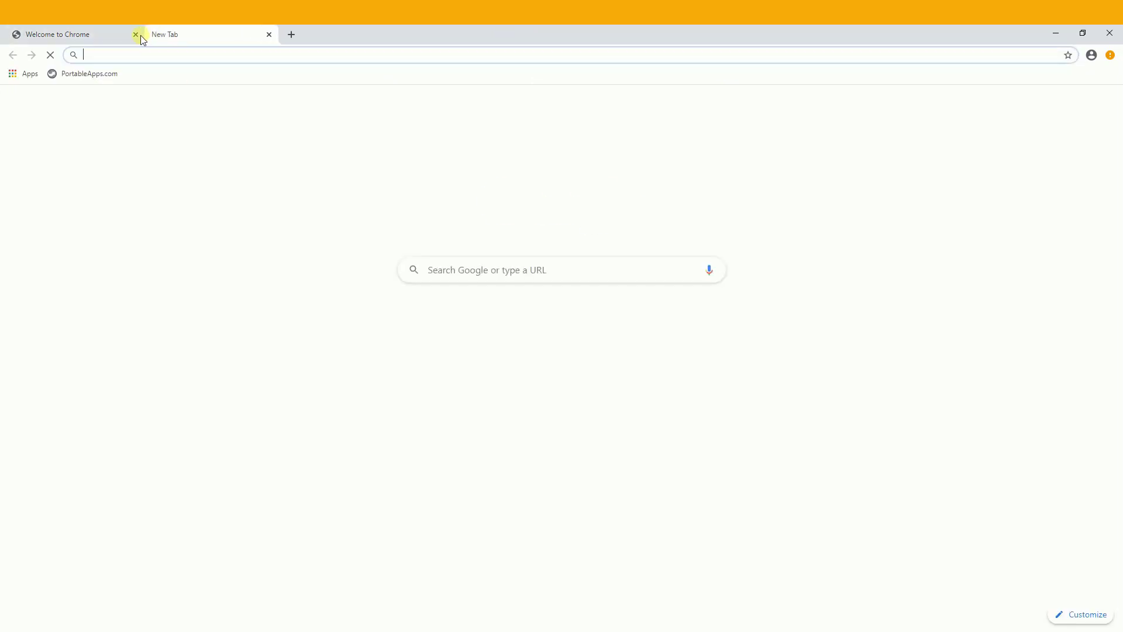
left_click(138, 34)
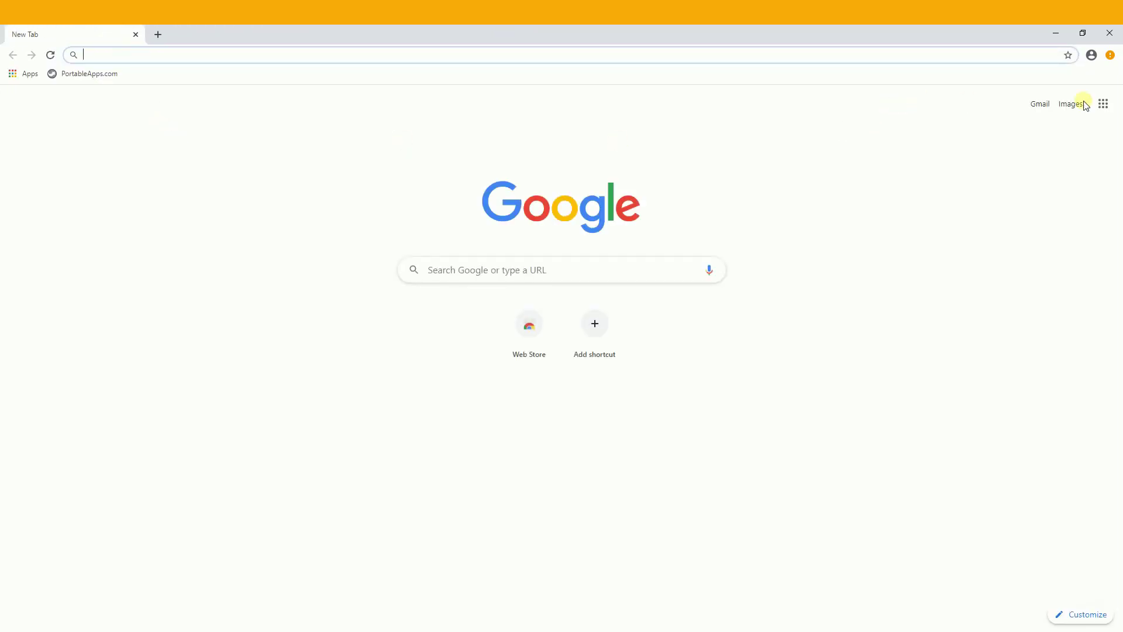
- Check the notices about automatically added extensions and remove Adobe Acrobat from Chrome
left_click(1110, 55)
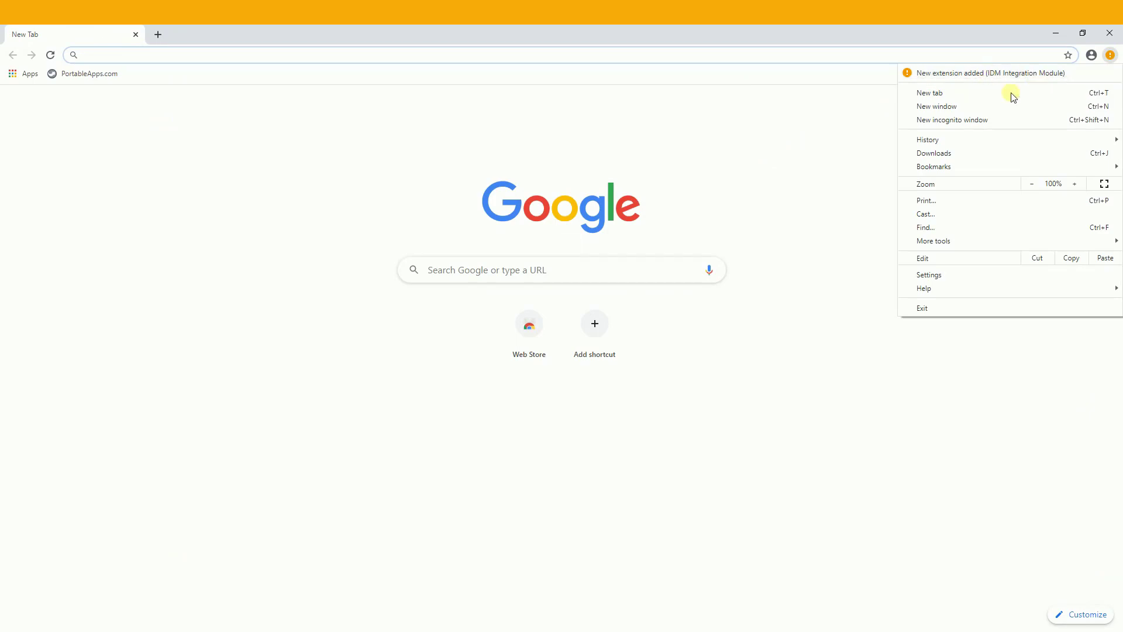
left_click(804, 120)
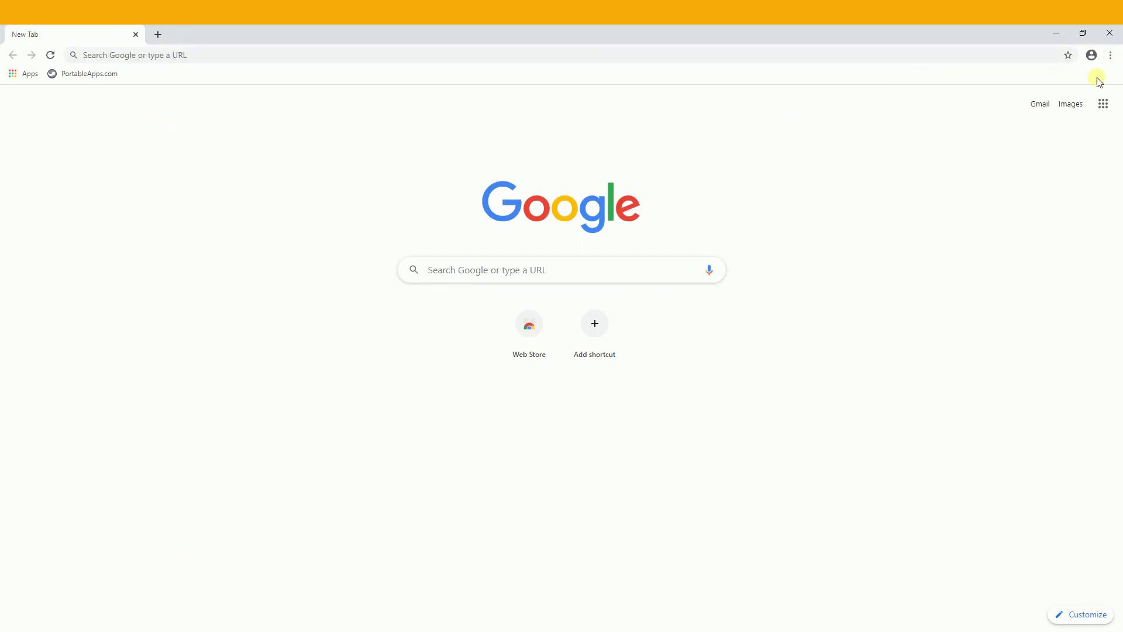
left_click(1110, 55)
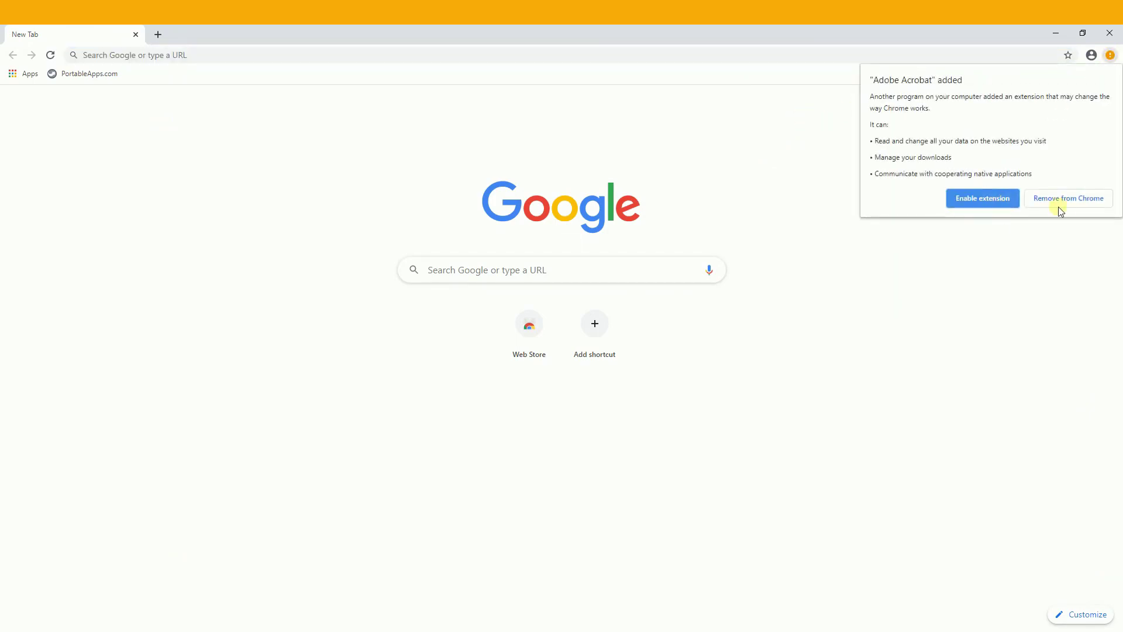
left_click(1060, 208)
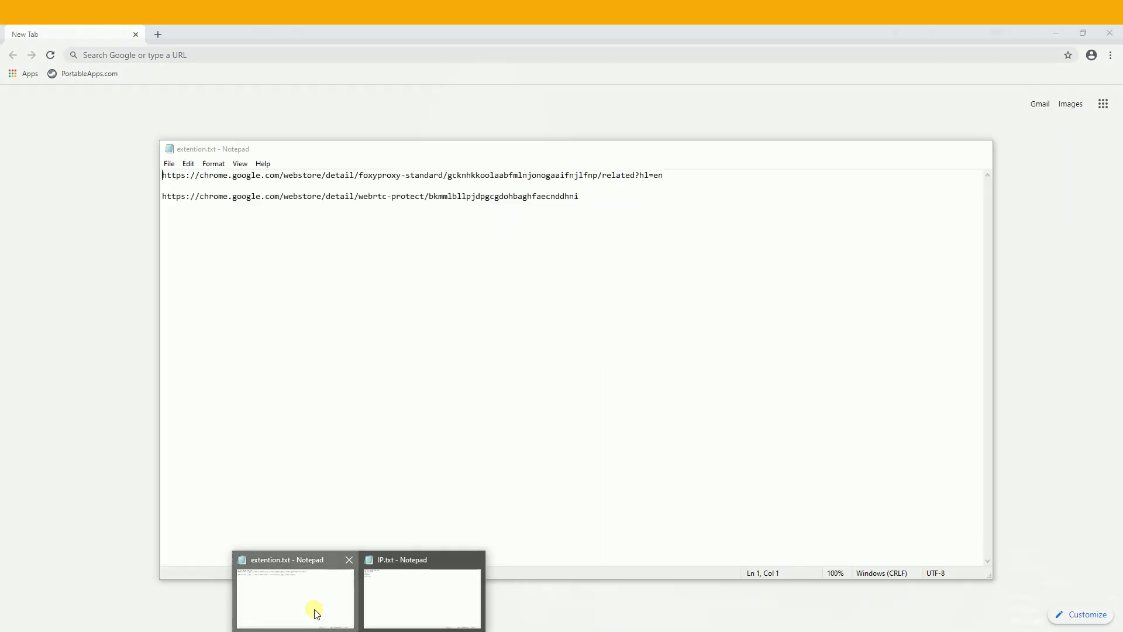
- Copy the FoxyProxy Standard store link from extention.txt in Notepad and open it in Chrome's current tab
left_click(313, 609)
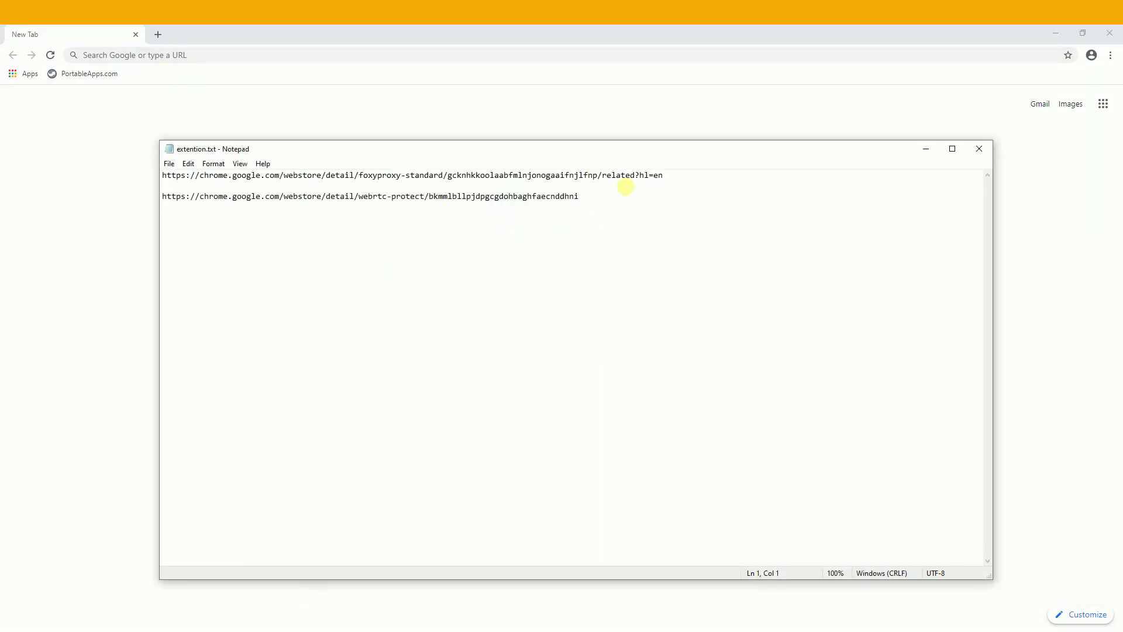
left_click_drag(663, 175, 161, 174)
key("ctrl+c")
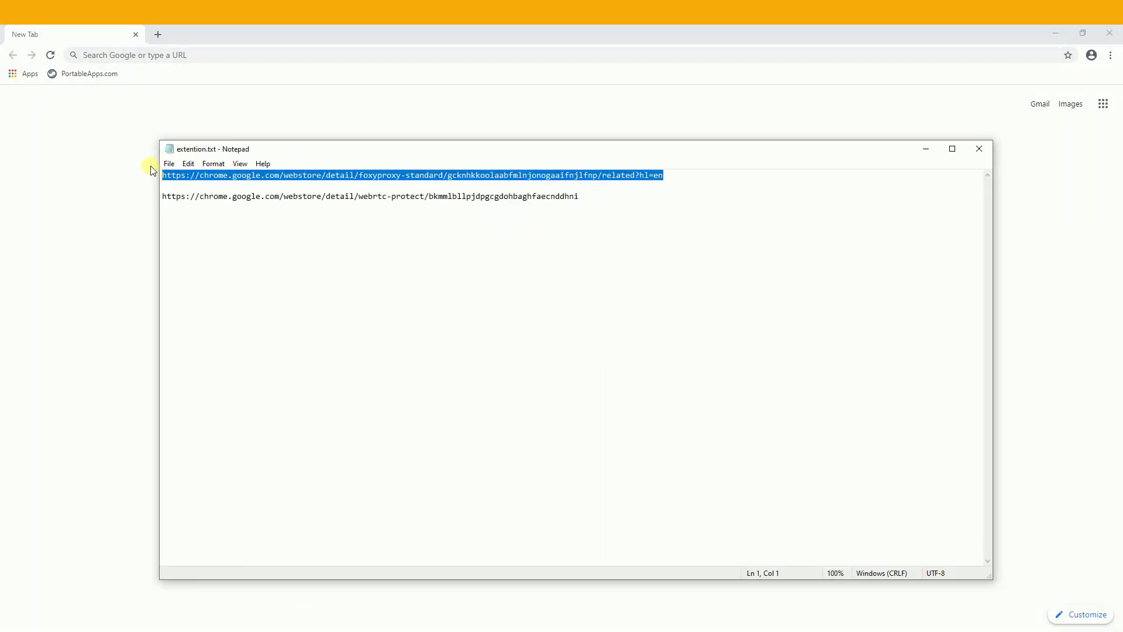
left_click(141, 54)
key("ctrl+v")
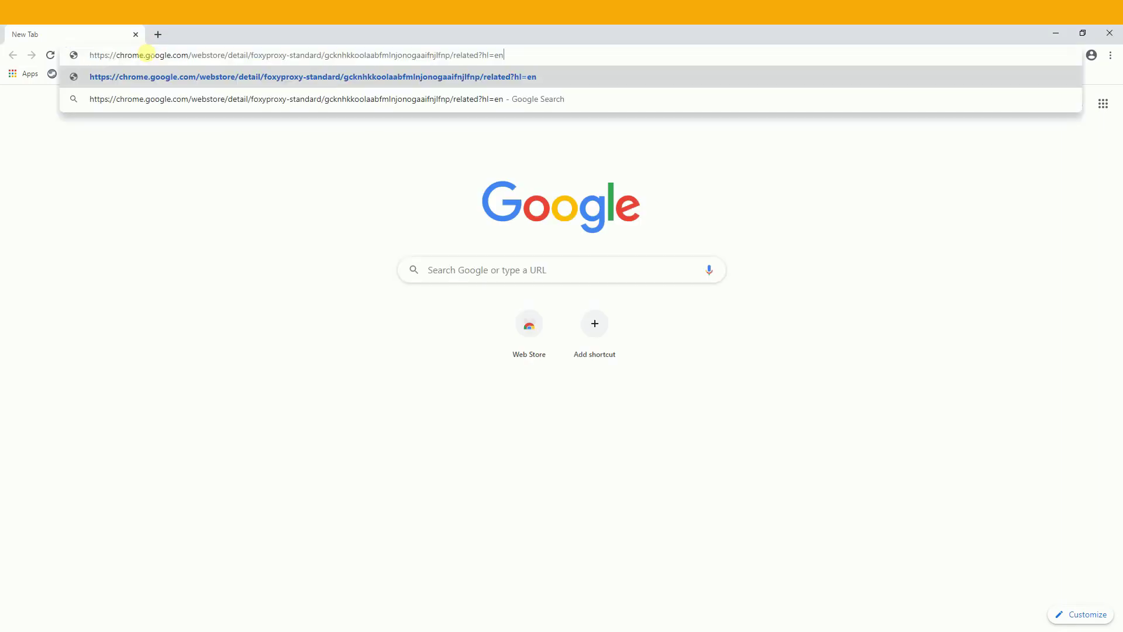
key("Return")
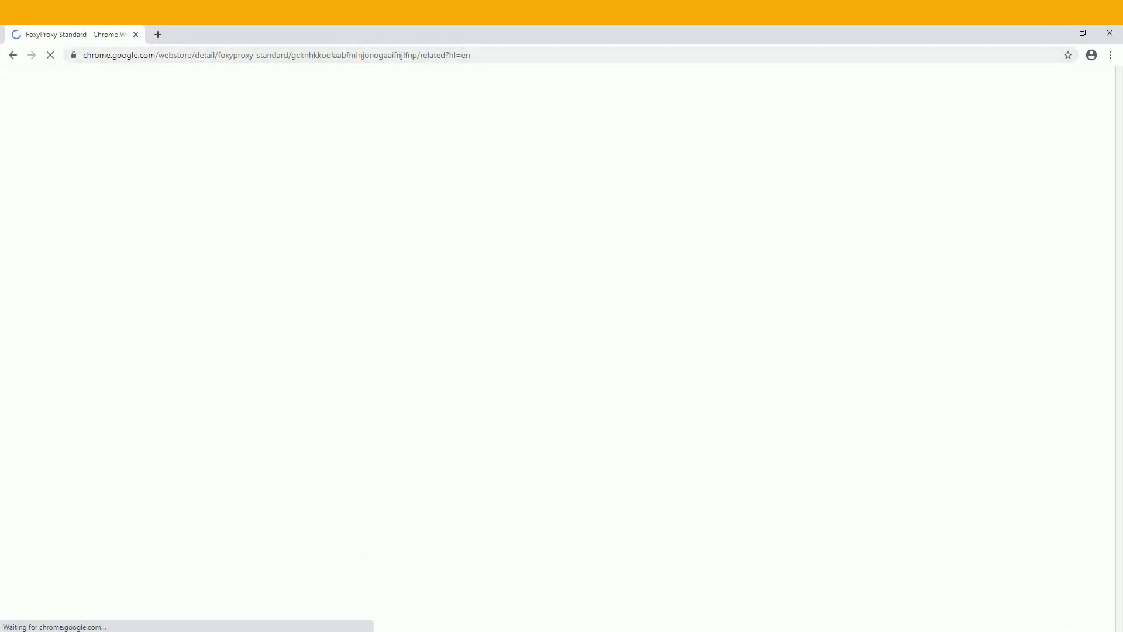
- Copy the WebRTC Protect link from extention.txt, open it in a new Chrome tab, and look over both extension store pages
left_click(326, 614)
left_click_drag(579, 195, 164, 198)
key("ctrl+c")
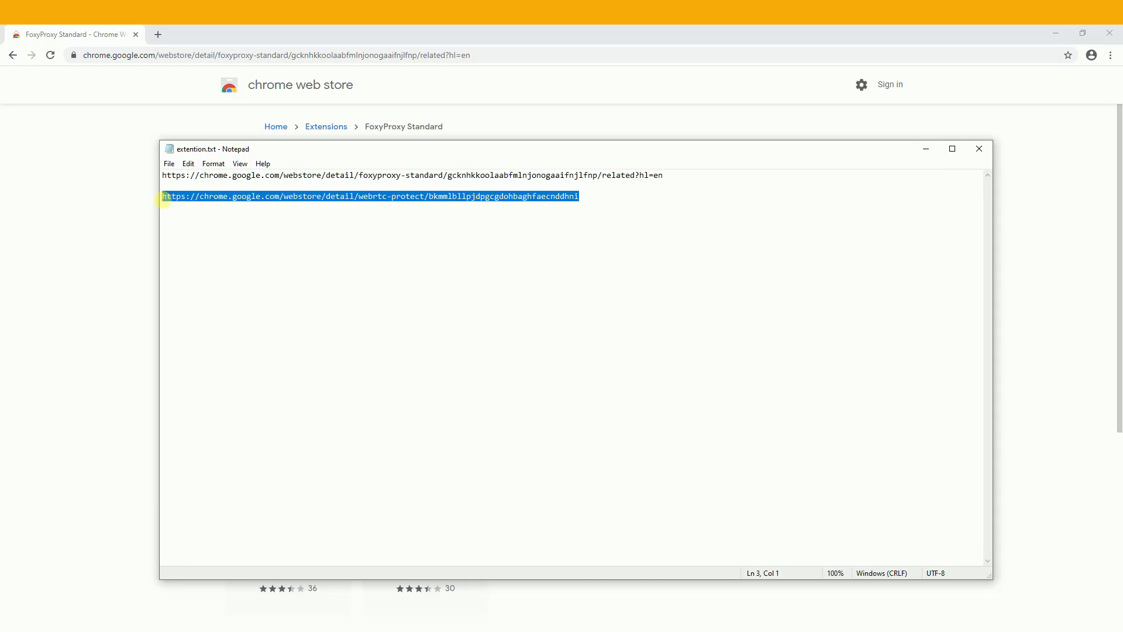
left_click(158, 34)
key("ctrl+v")
key("Return")
left_click(74, 34)
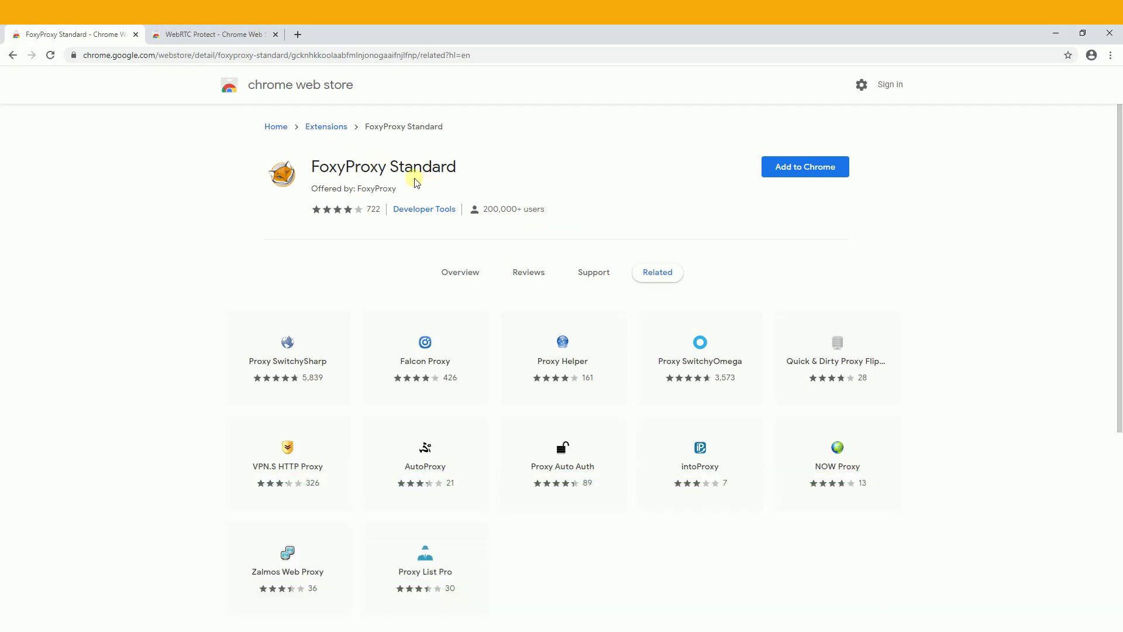
left_click(219, 34)
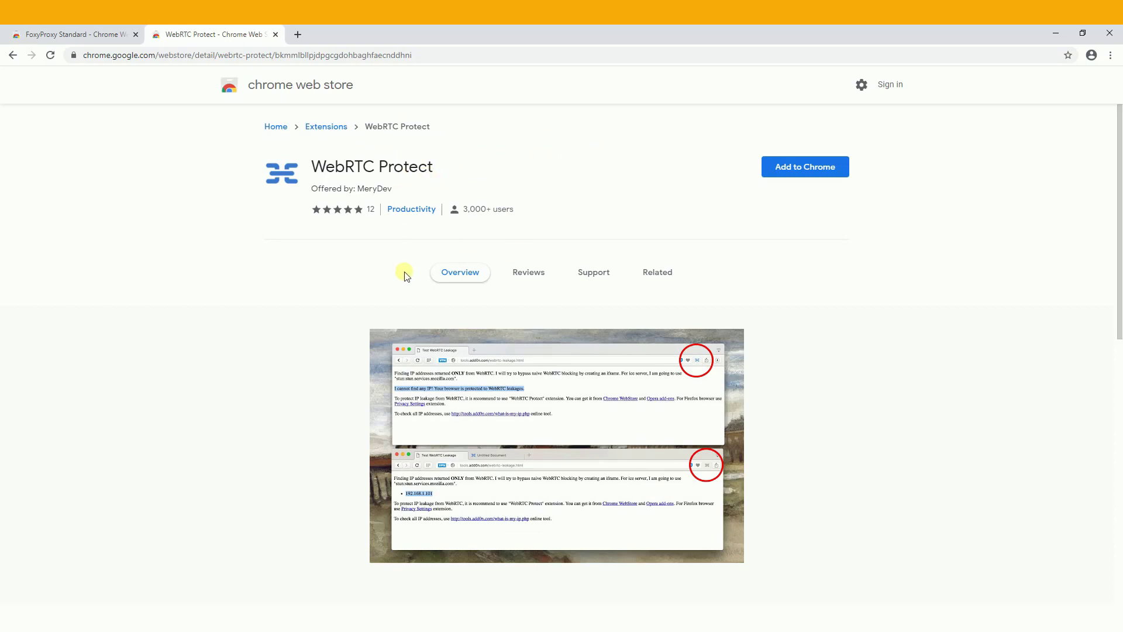
- Add the FoxyProxy Standard extension to Chrome and close the installation window it opens
left_click(107, 29)
left_click(810, 168)
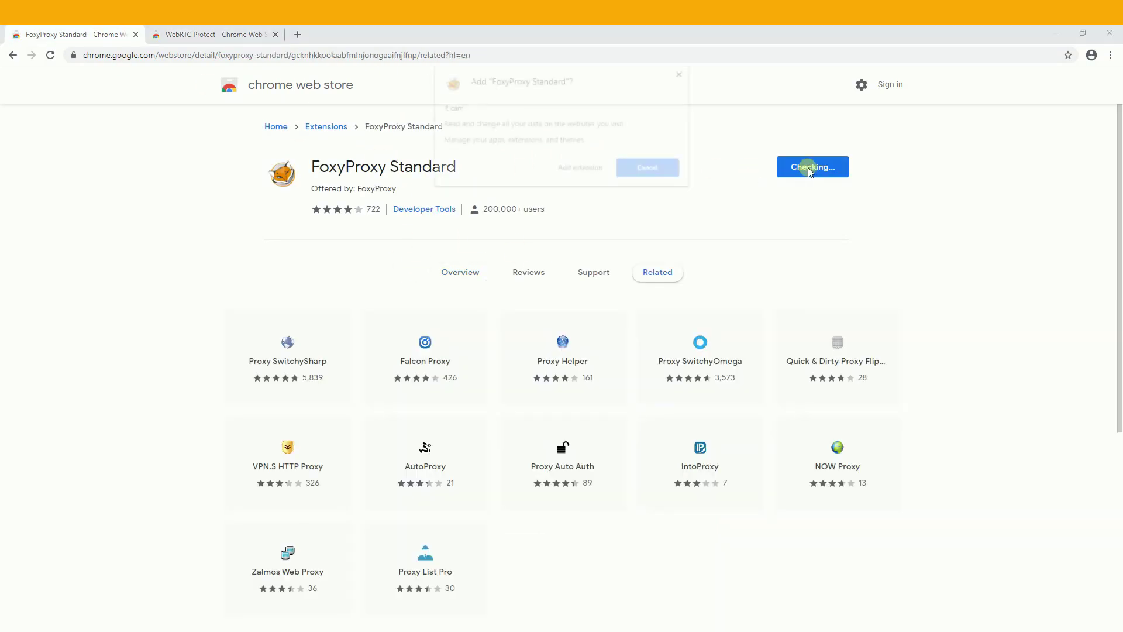
left_click(587, 177)
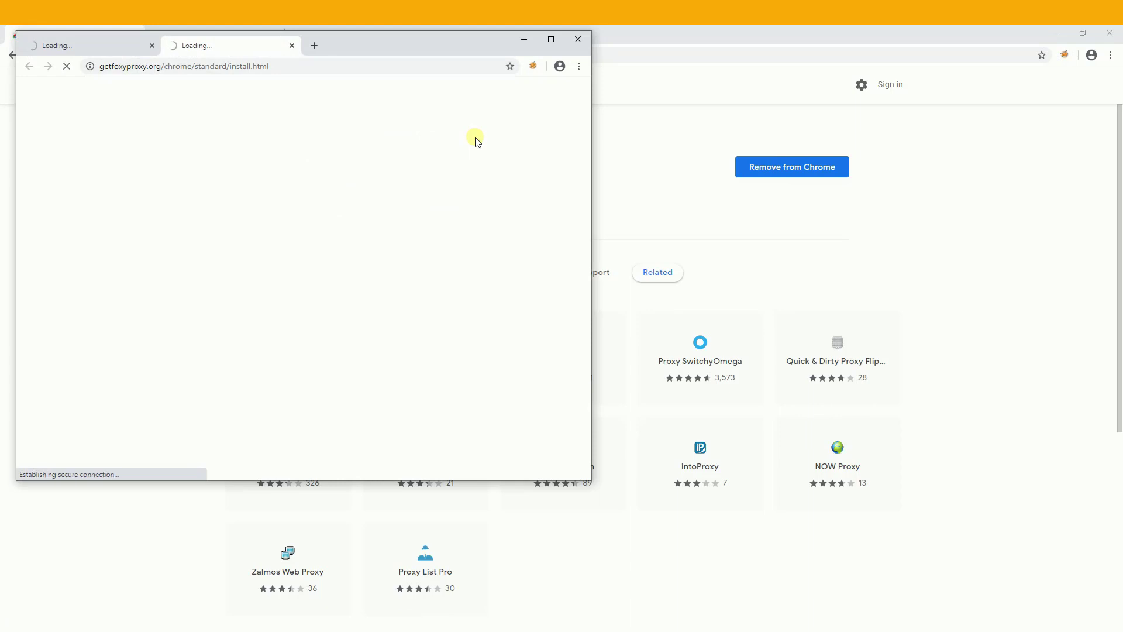
left_click(578, 39)
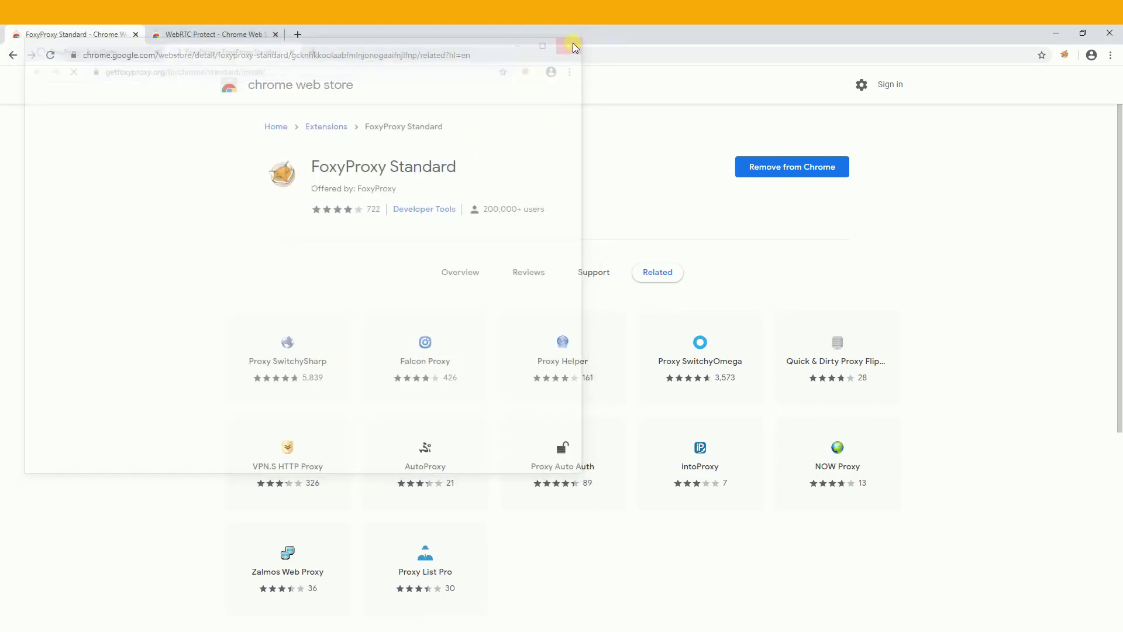
- Add the WebRTC Protect extension to Chrome and dismiss its added-extension notice
left_click(206, 34)
left_click(818, 173)
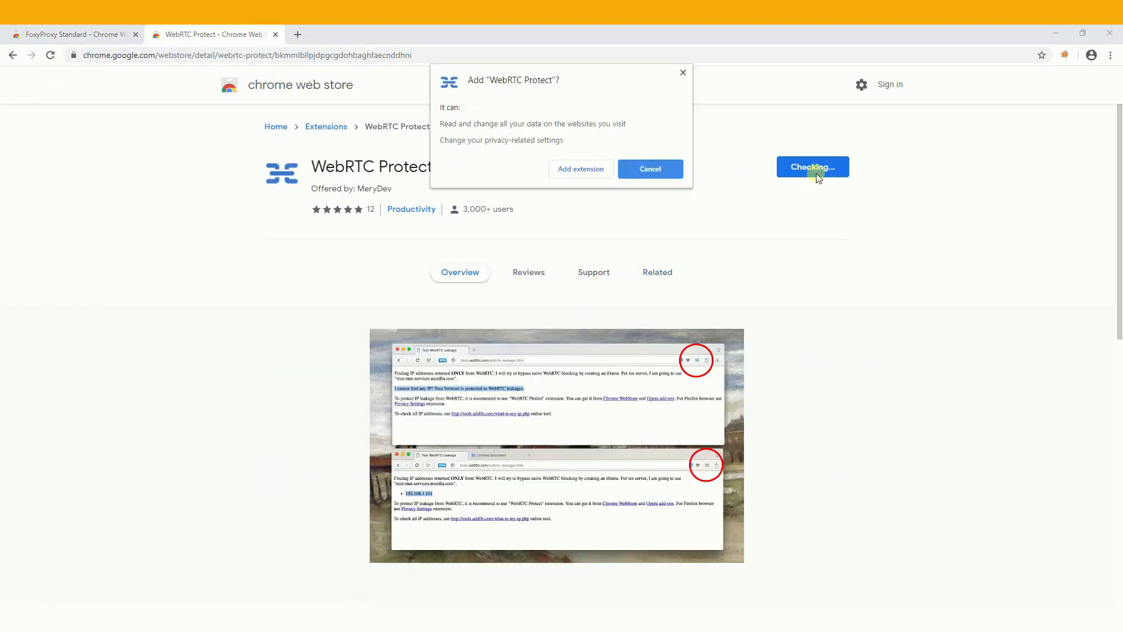
left_click(585, 170)
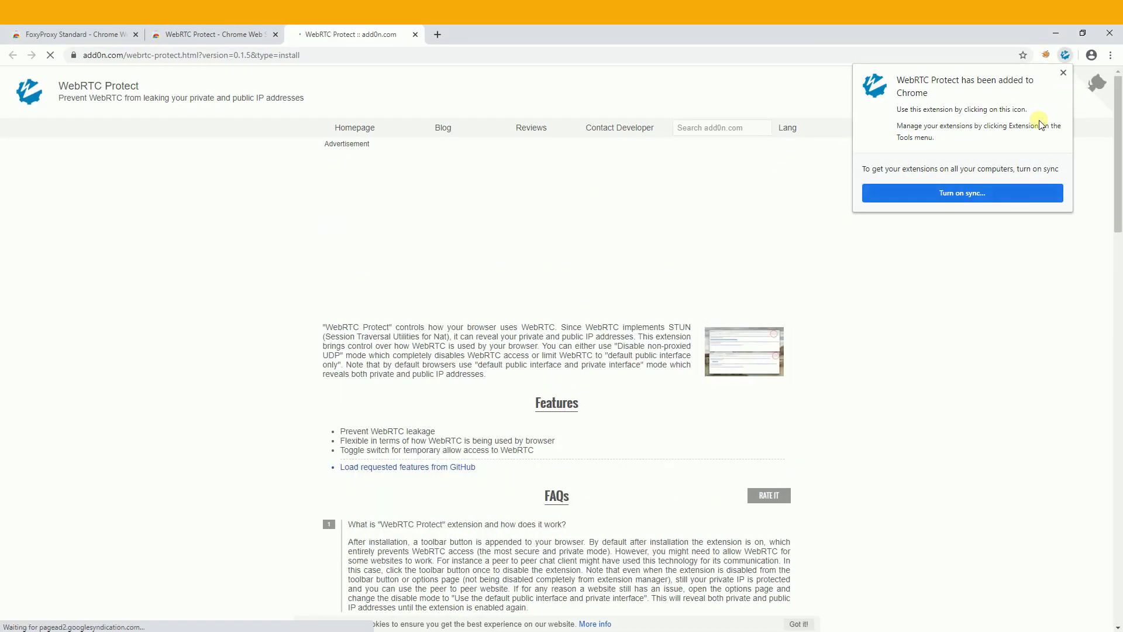
left_click(1064, 73)
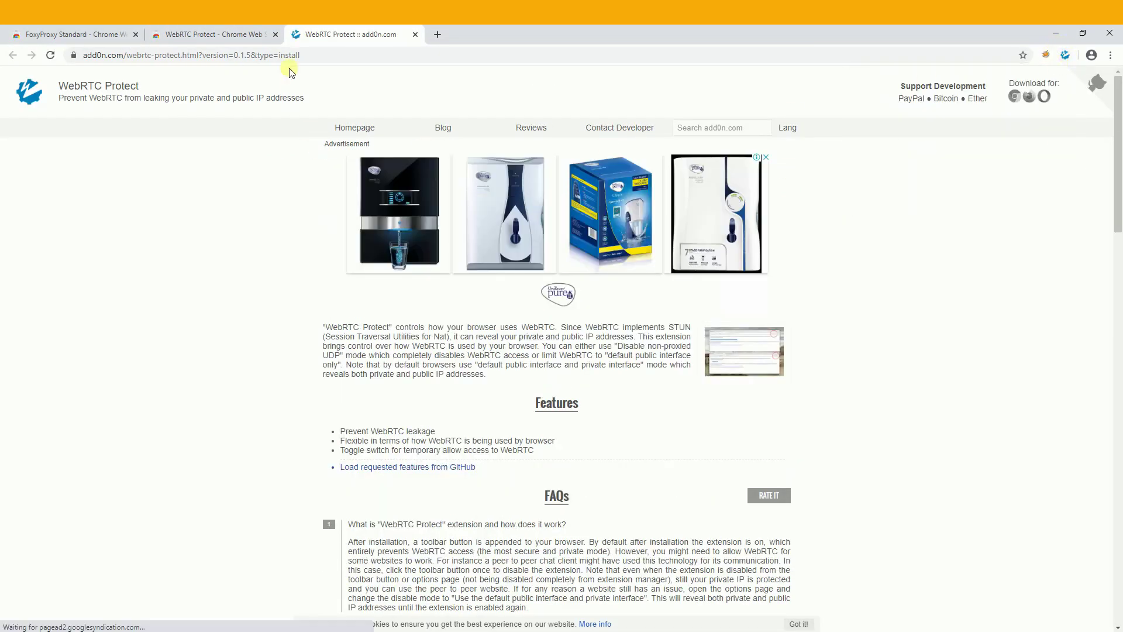
- Close the WebRTC Protect information page and both store pages, leaving only a new blank tab
left_click(415, 35)
left_click(275, 35)
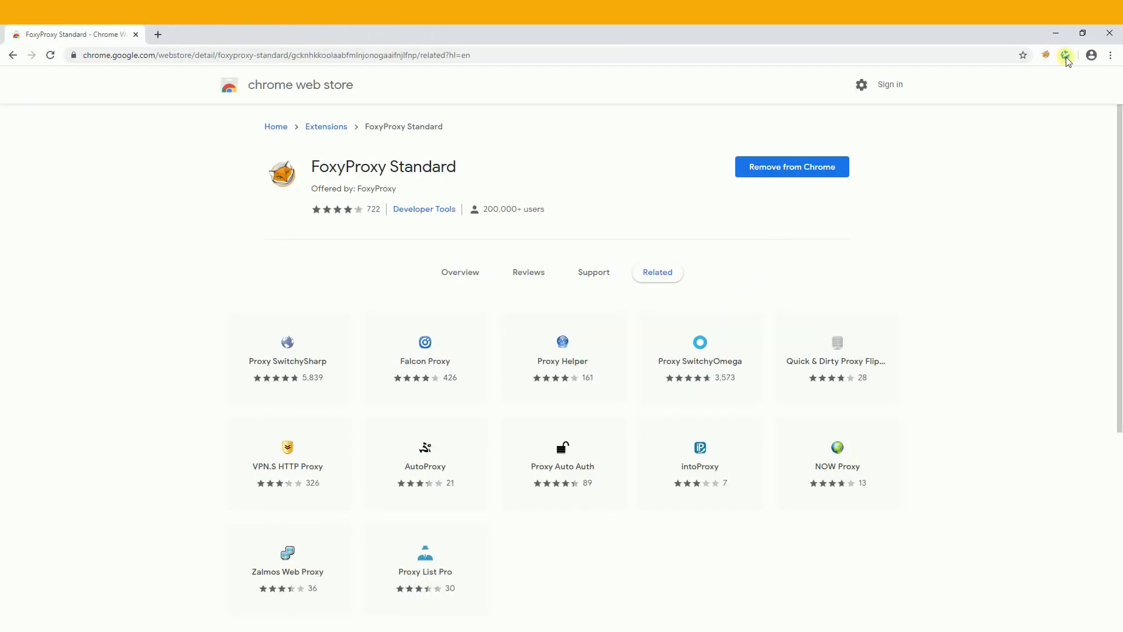
left_click(157, 35)
left_click(136, 35)
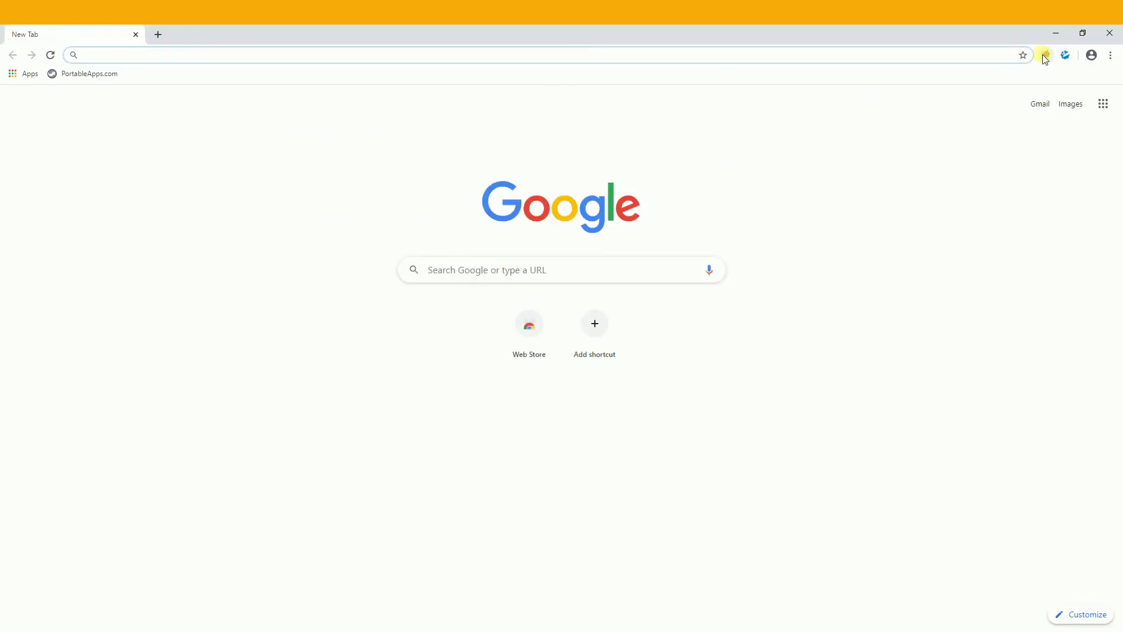
- Open the FoxyProxy options and start adding a new proxy
left_click(1046, 56)
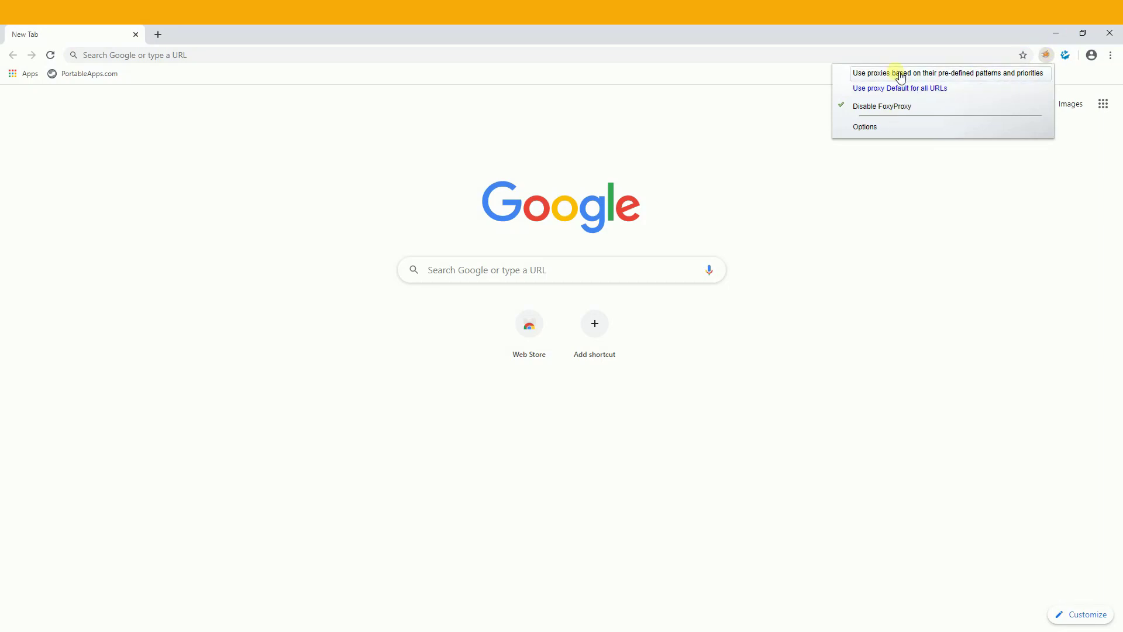
left_click(874, 129)
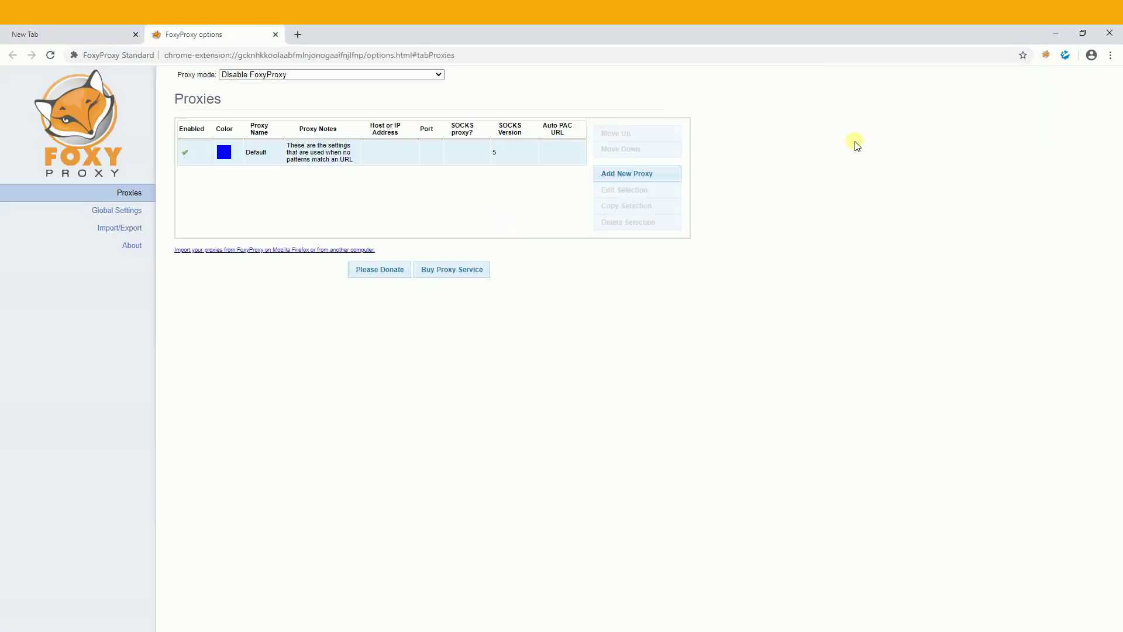
left_click(639, 176)
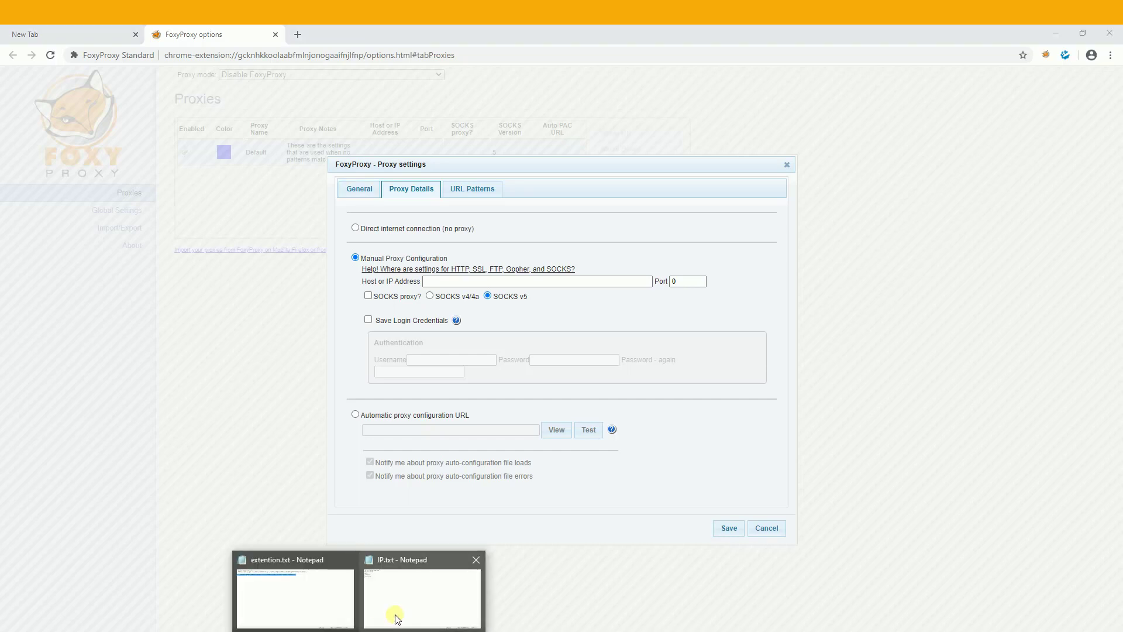
- Copy the proxy IP address from IP.txt in Notepad into the Host or IP Address field of the manual proxy configuration
left_click(397, 608)
left_click_drag(232, 176, 164, 174)
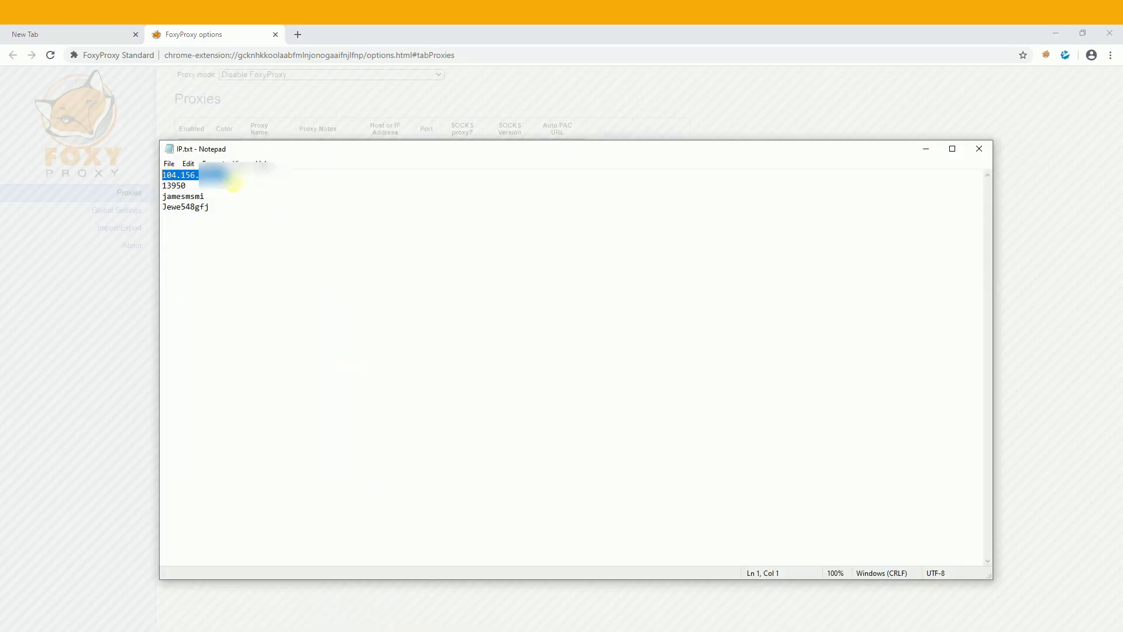
left_click(221, 41)
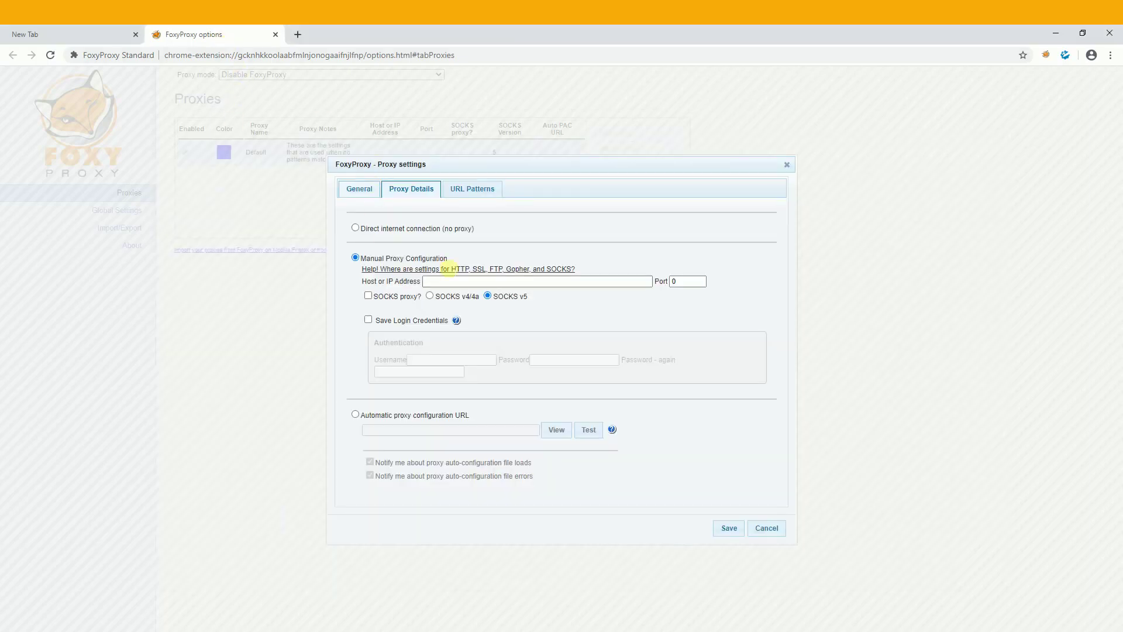
left_click(476, 282)
key("ctrl+v")
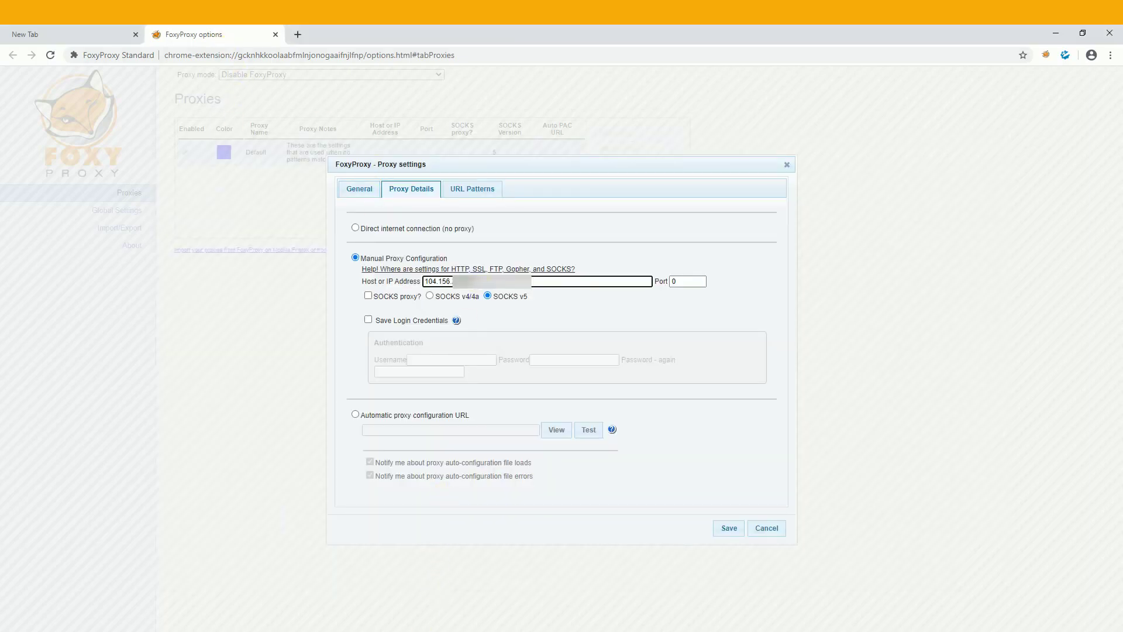
- Set the proxy port to 13950 from IP.txt and enable Save Login Credentials, accepting the warning and suppressing it in future
left_click(396, 624)
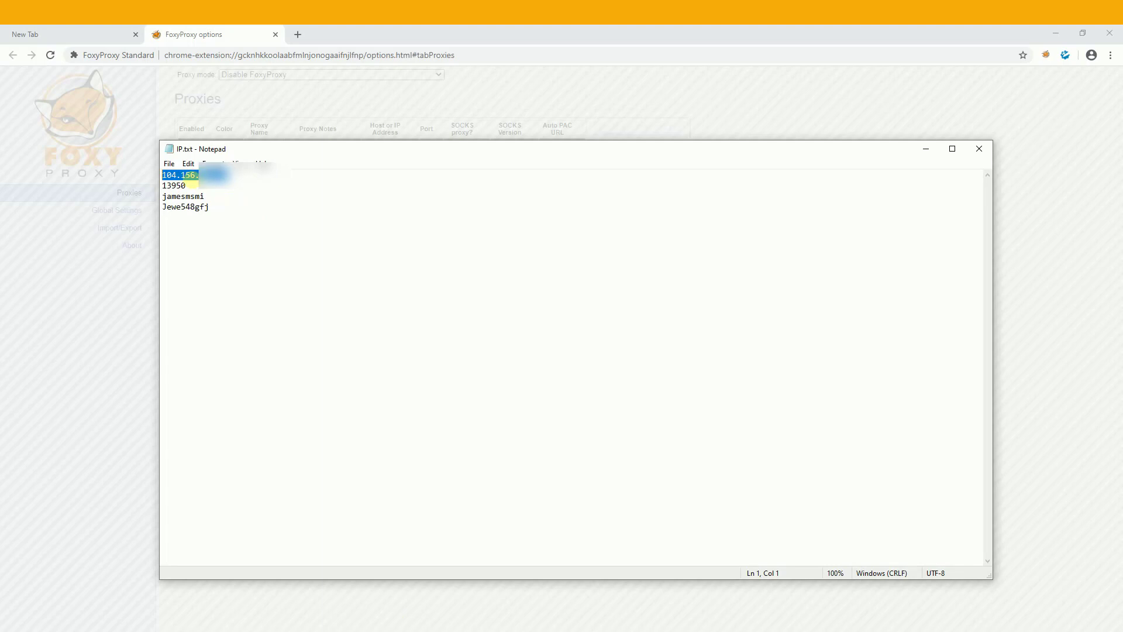
left_click(198, 29)
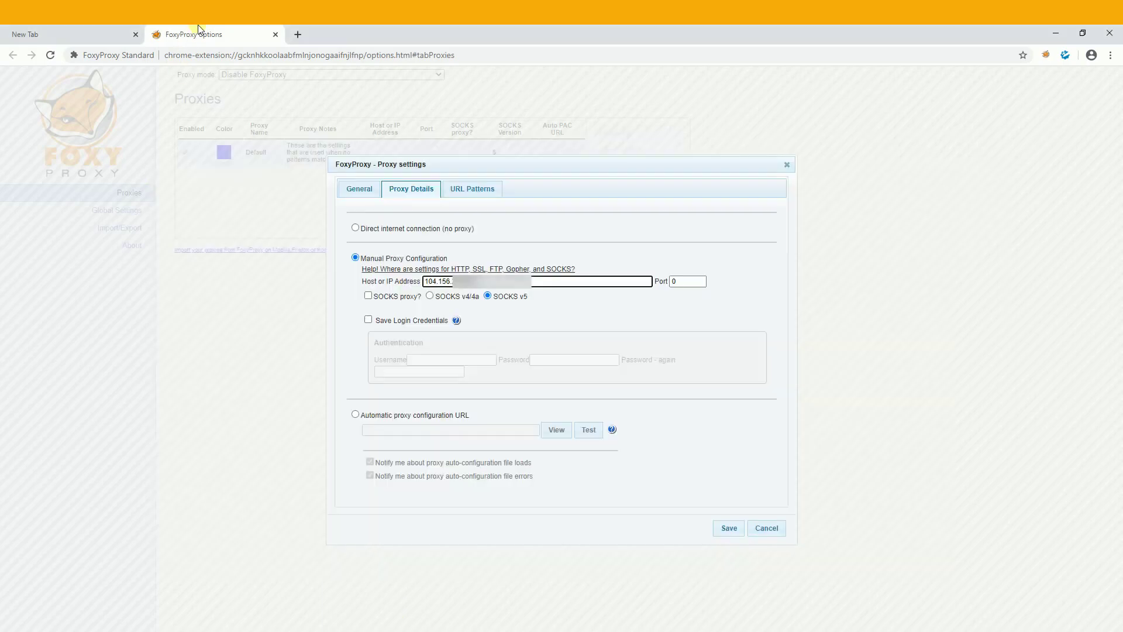
key("Tab")
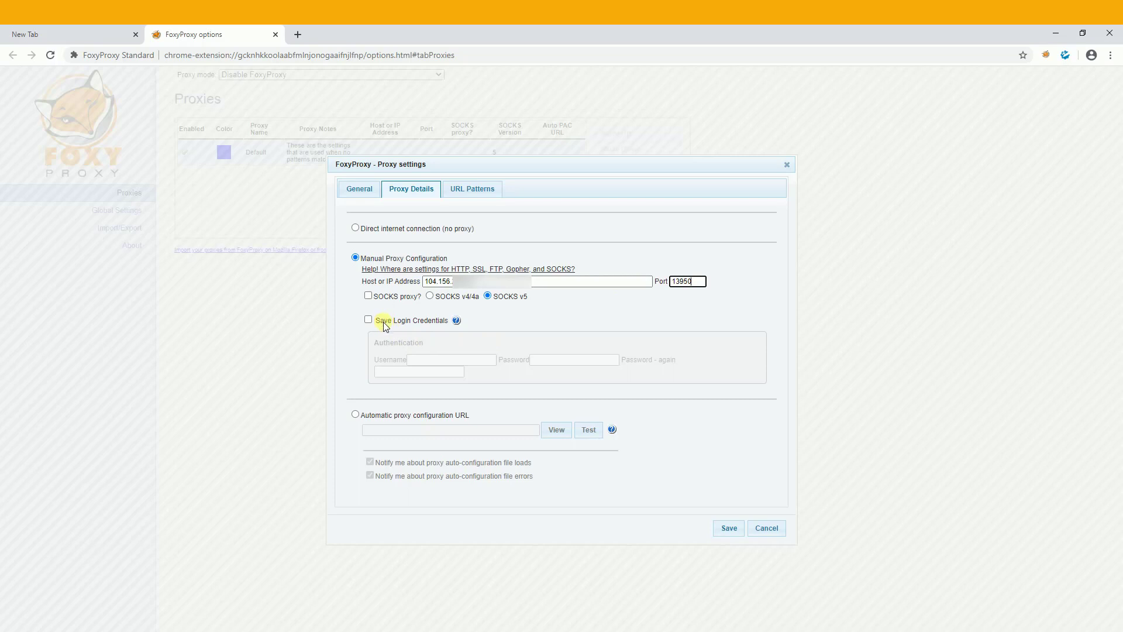
left_click(368, 320)
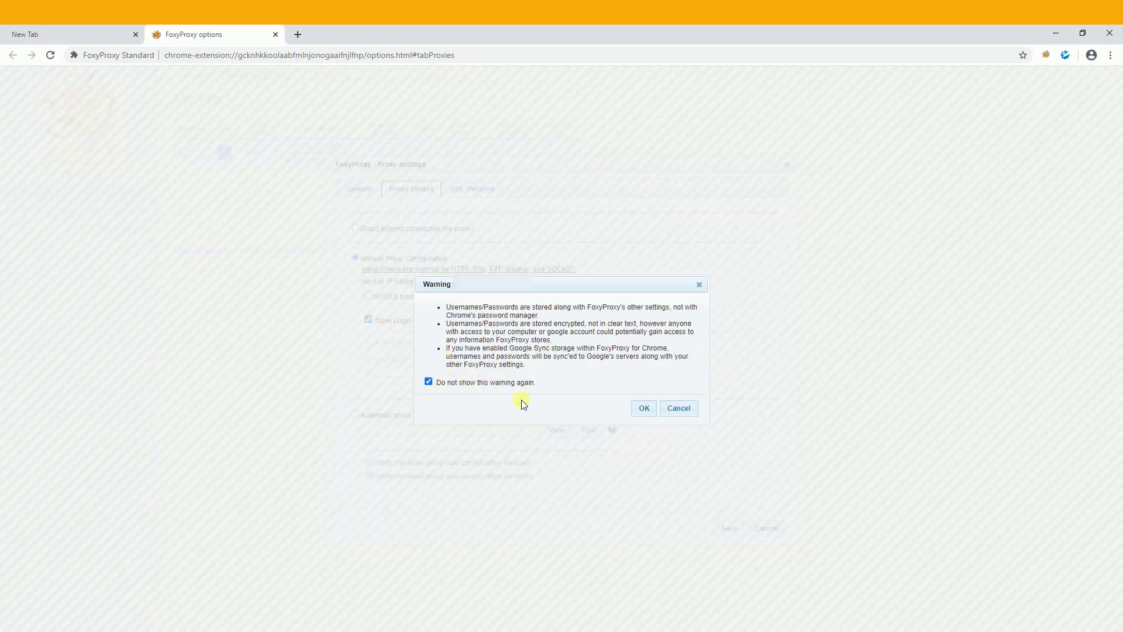
left_click(644, 408)
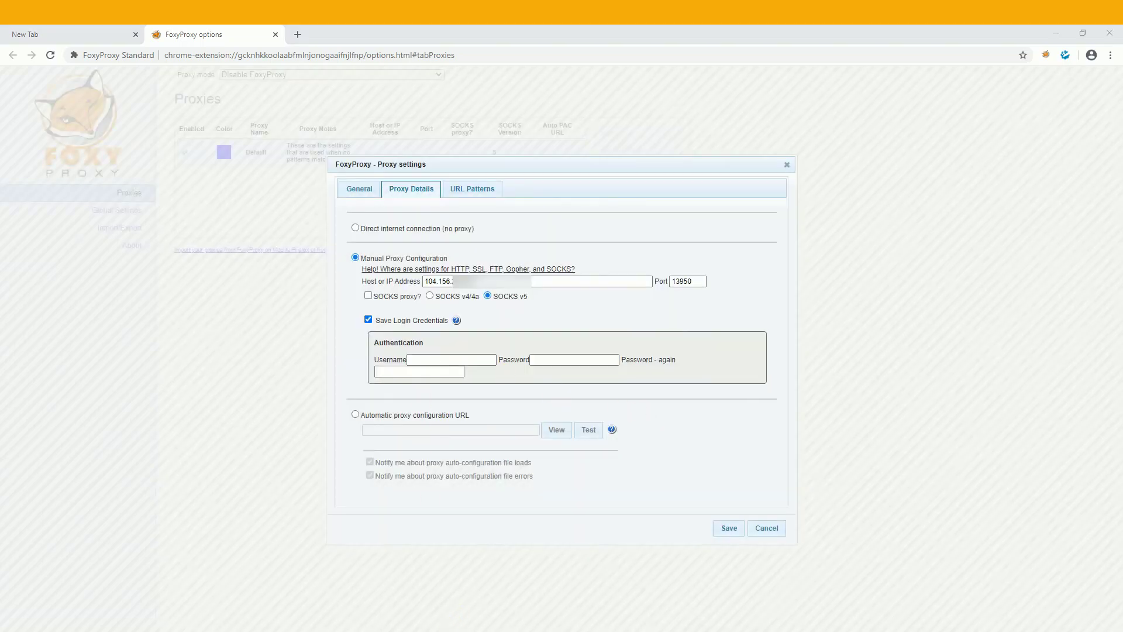
- Copy the proxy username from IP.txt into the Username field of the FoxyProxy authentication settings
mouse_move(429, 627)
left_click(340, 600)
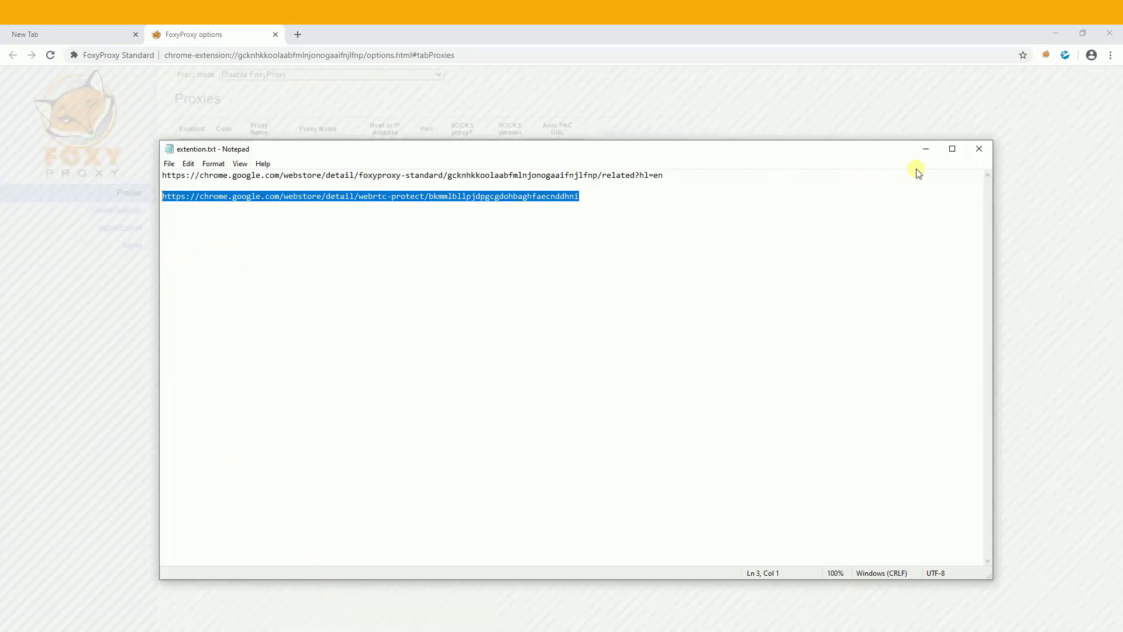
left_click(925, 149)
left_click(402, 602)
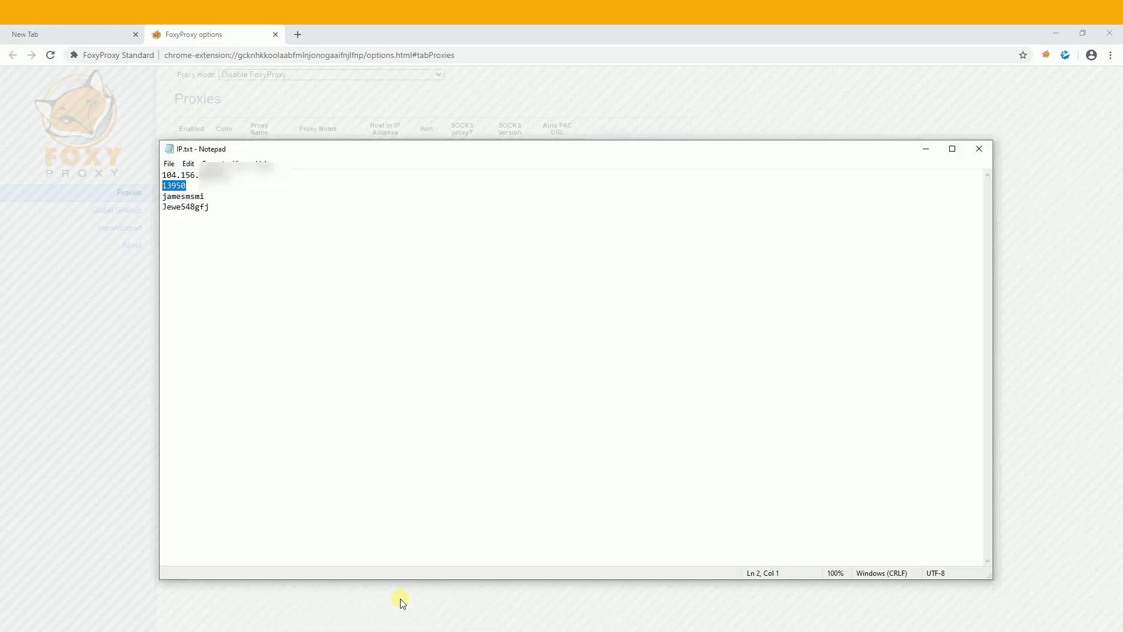
double_click(193, 197)
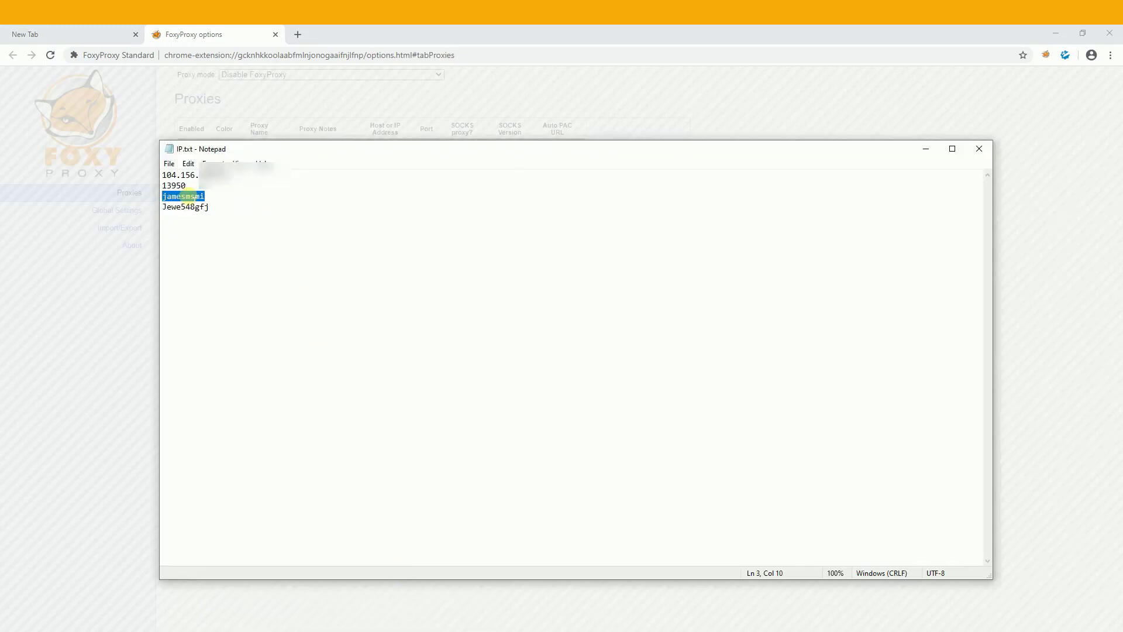
left_click(363, 220)
left_click(424, 360)
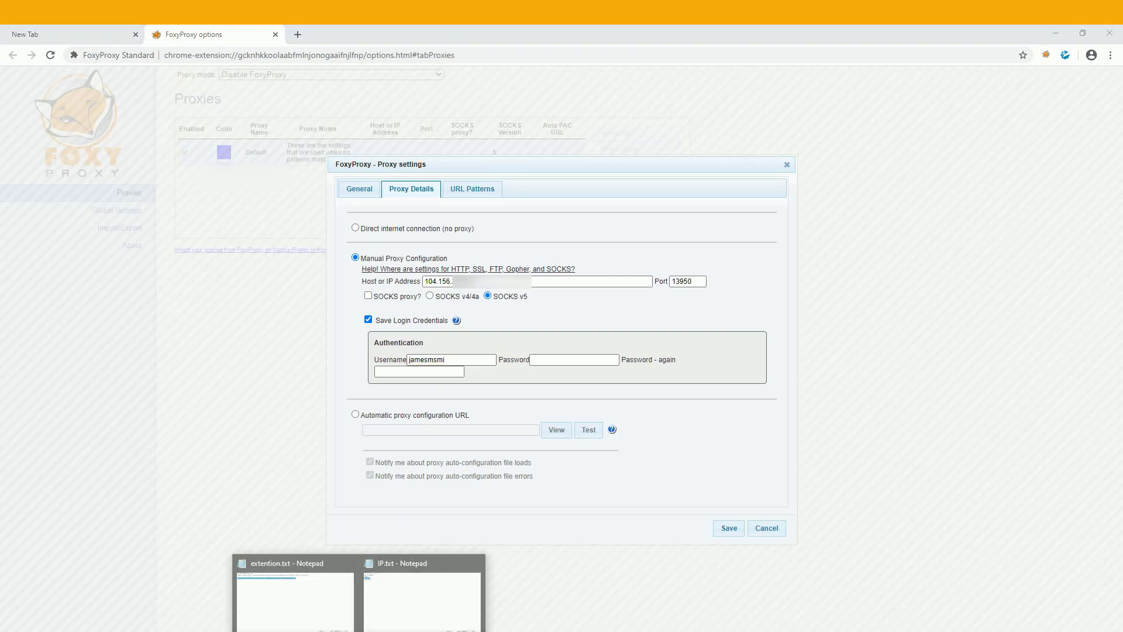
- Copy the proxy password from IP.txt into both password fields of the FoxyProxy authentication settings and save the proxy
left_click(402, 603)
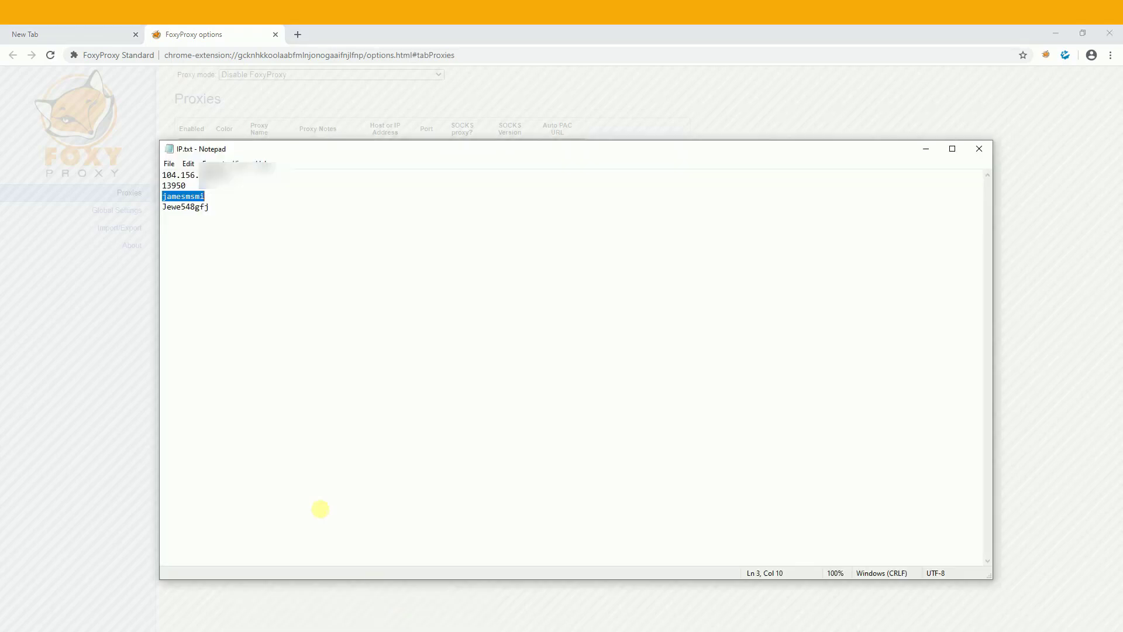
double_click(191, 207)
left_click(210, 34)
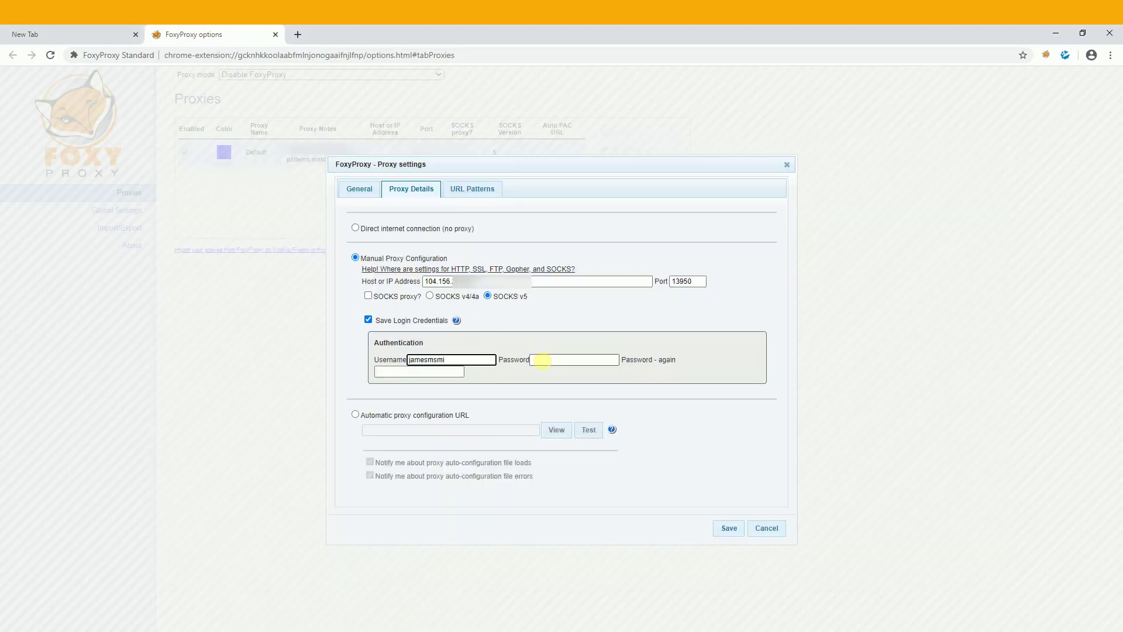
left_click(541, 360)
left_click(450, 372)
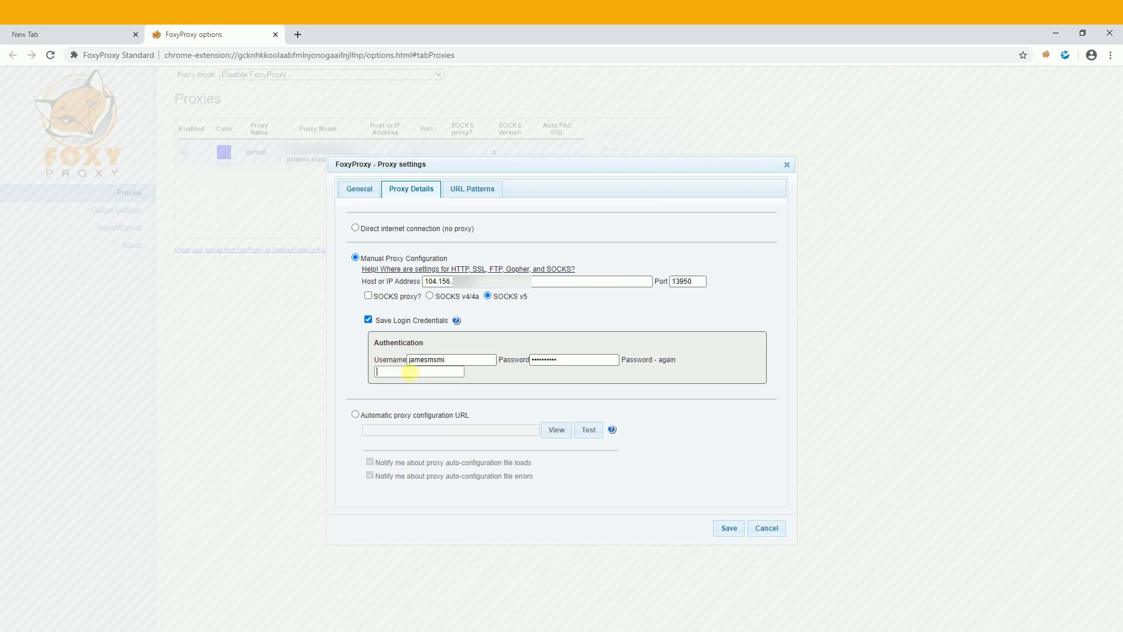
key("ctrl+v")
left_click(729, 527)
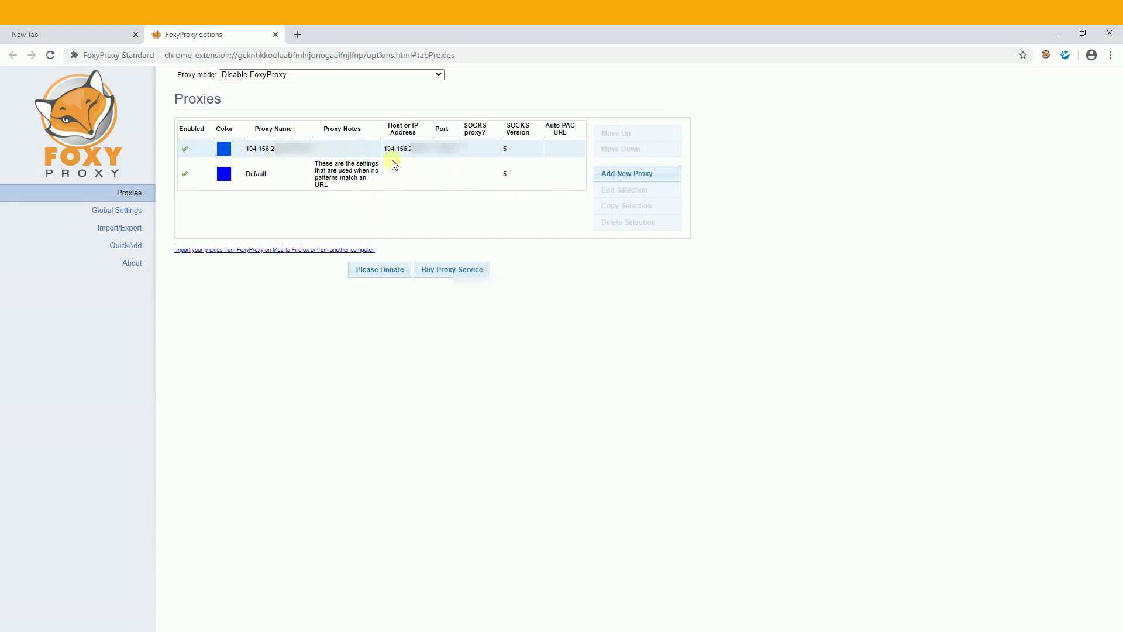
- Close the spare New Tab and set FoxyProxy to use the newly added proxy for all URLs, checking that it is selected
left_click(137, 35)
left_click(1045, 55)
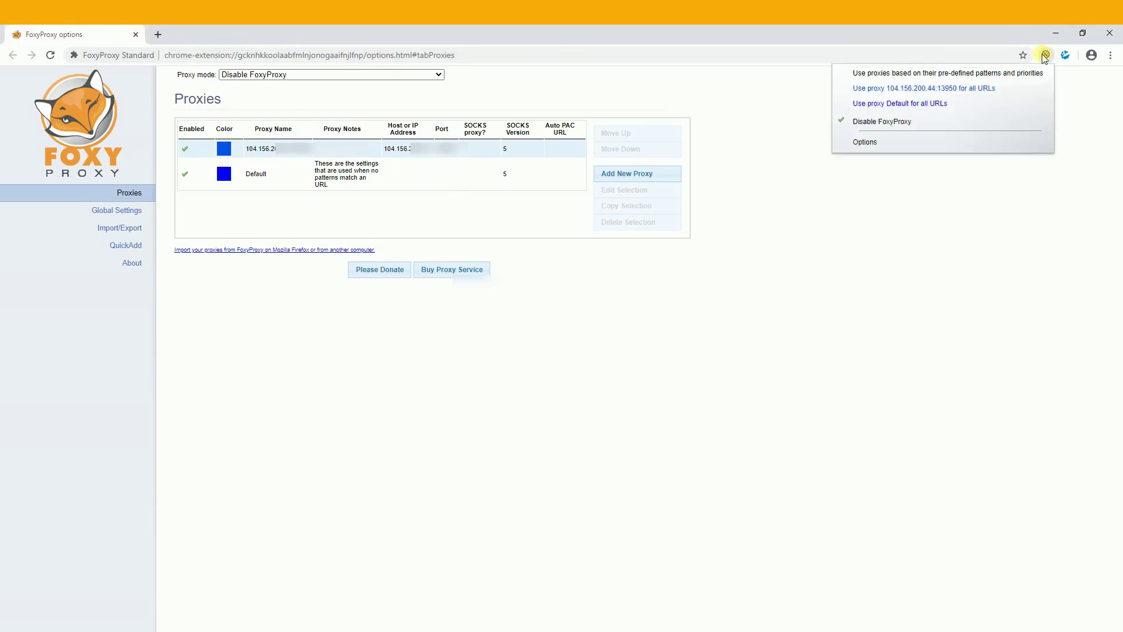
left_click(892, 89)
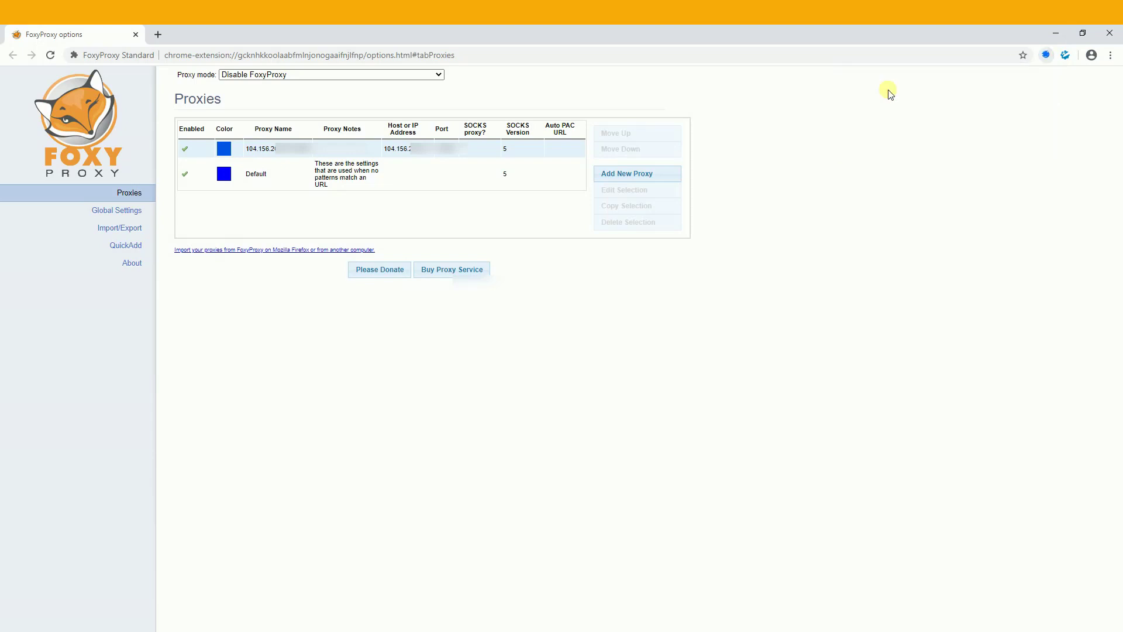
left_click(1046, 56)
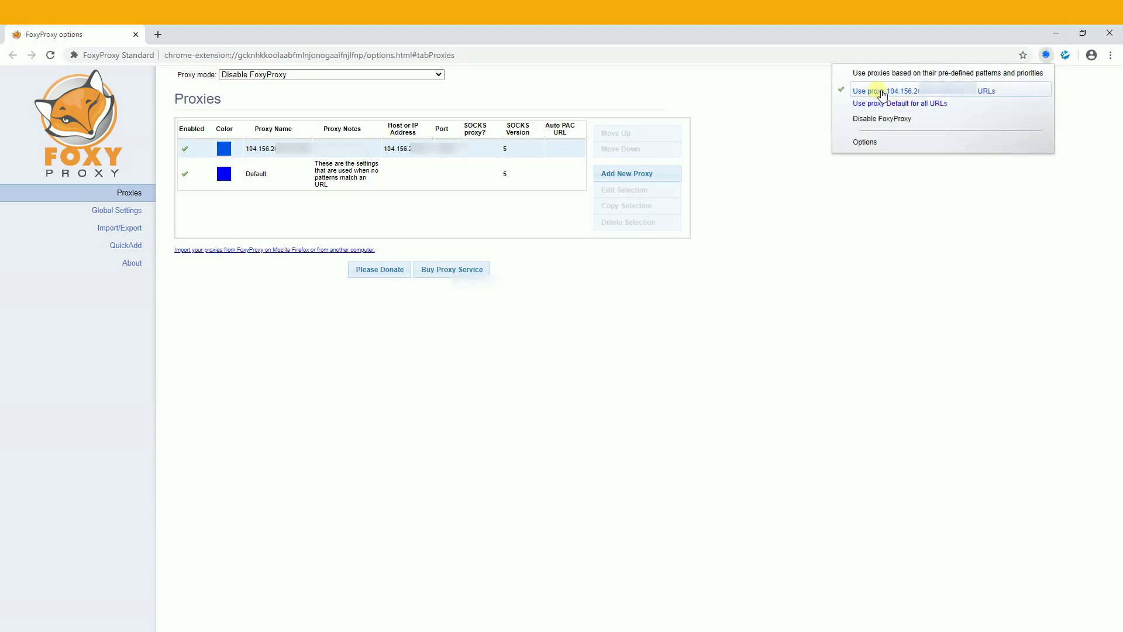
- Replace the FoxyProxy options tab with a new tab, open whoer.net, and allow Google Chrome through Windows Defender Firewall on public networks
left_click(158, 35)
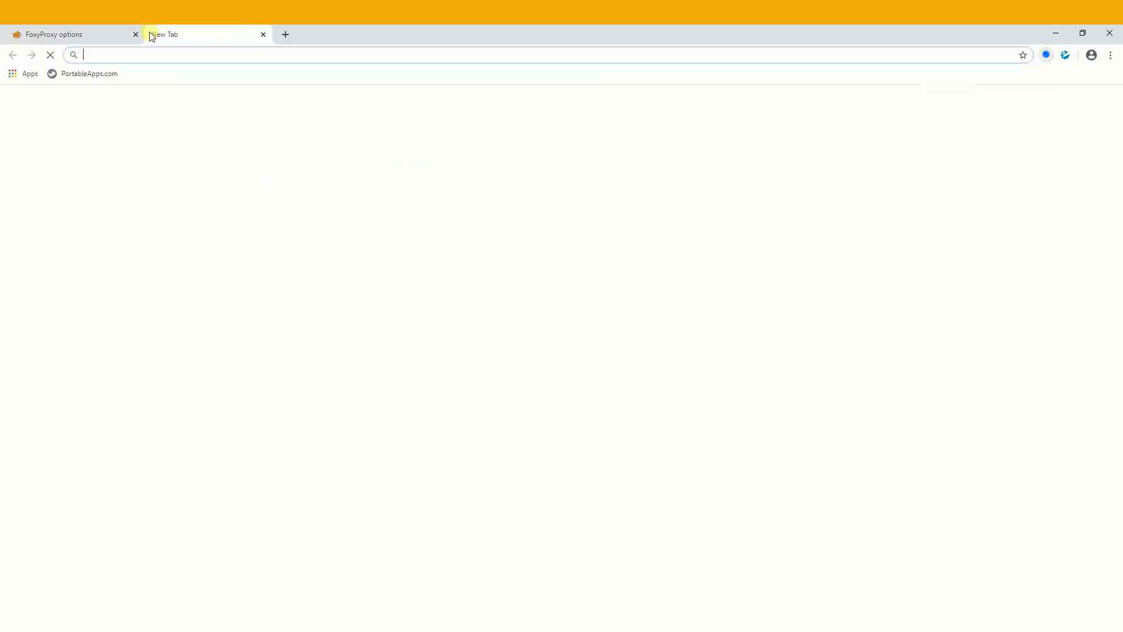
left_click(136, 33)
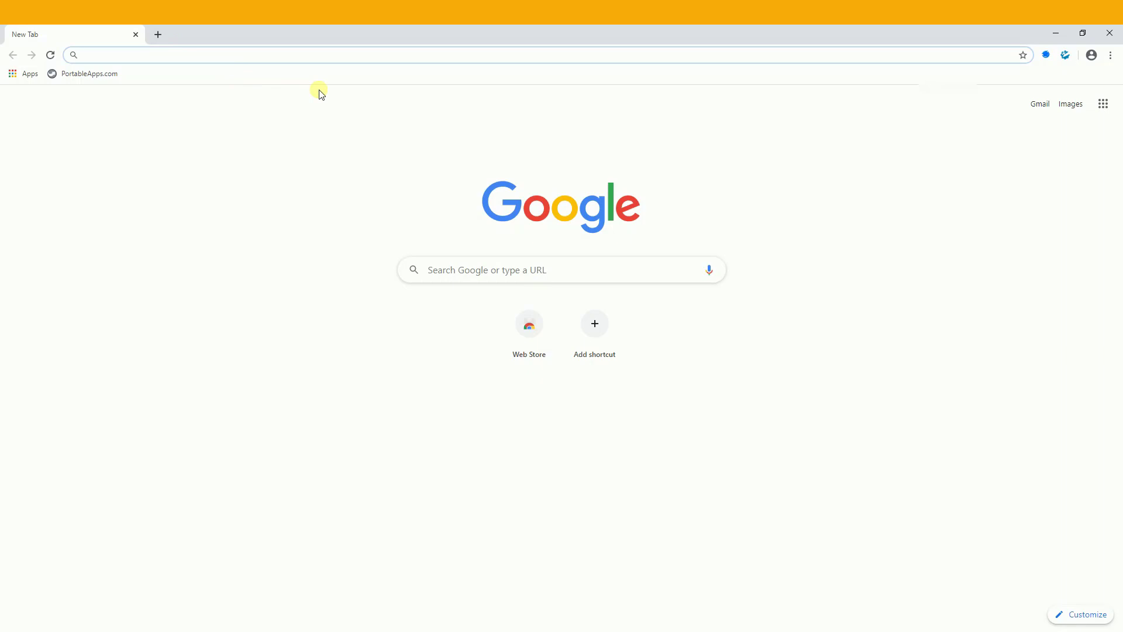
type("whoer")
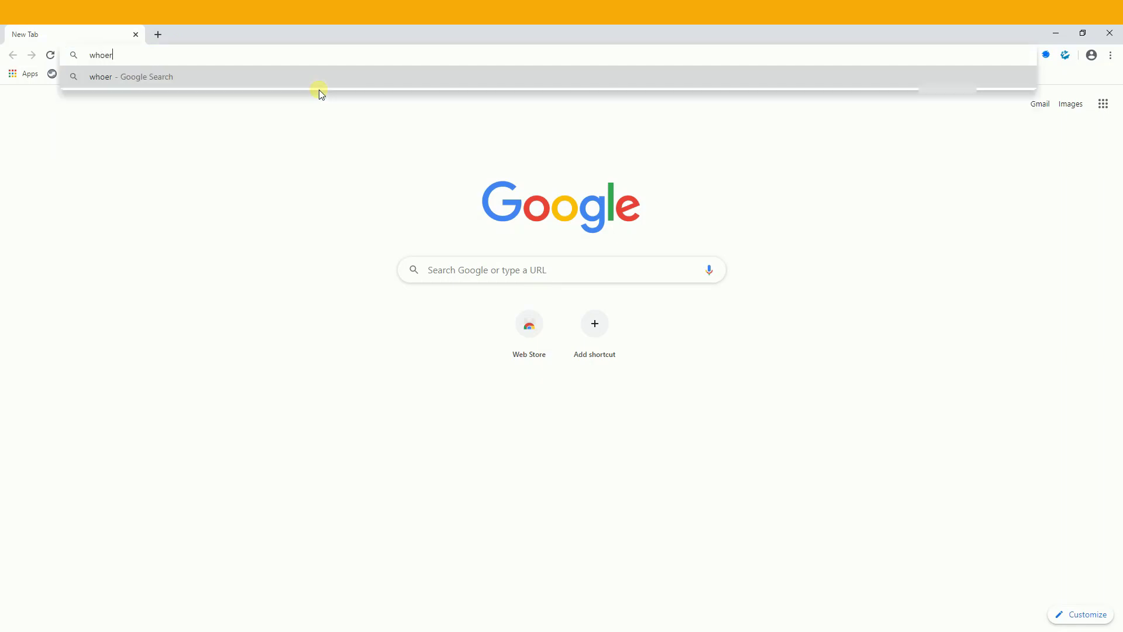
type(".net")
key("Return")
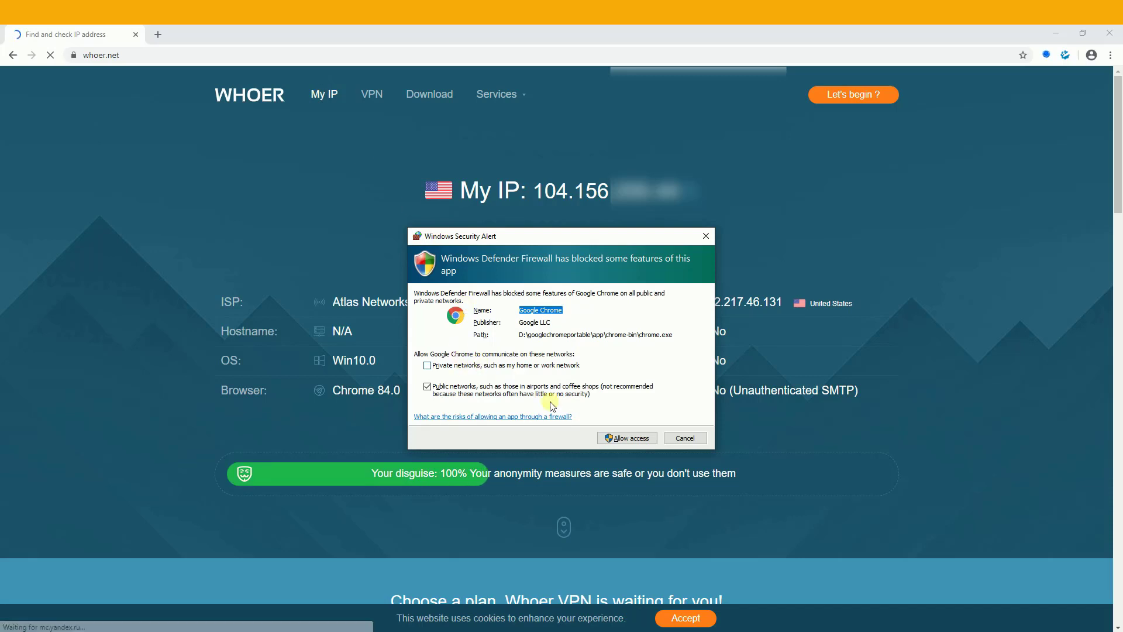
left_click(639, 440)
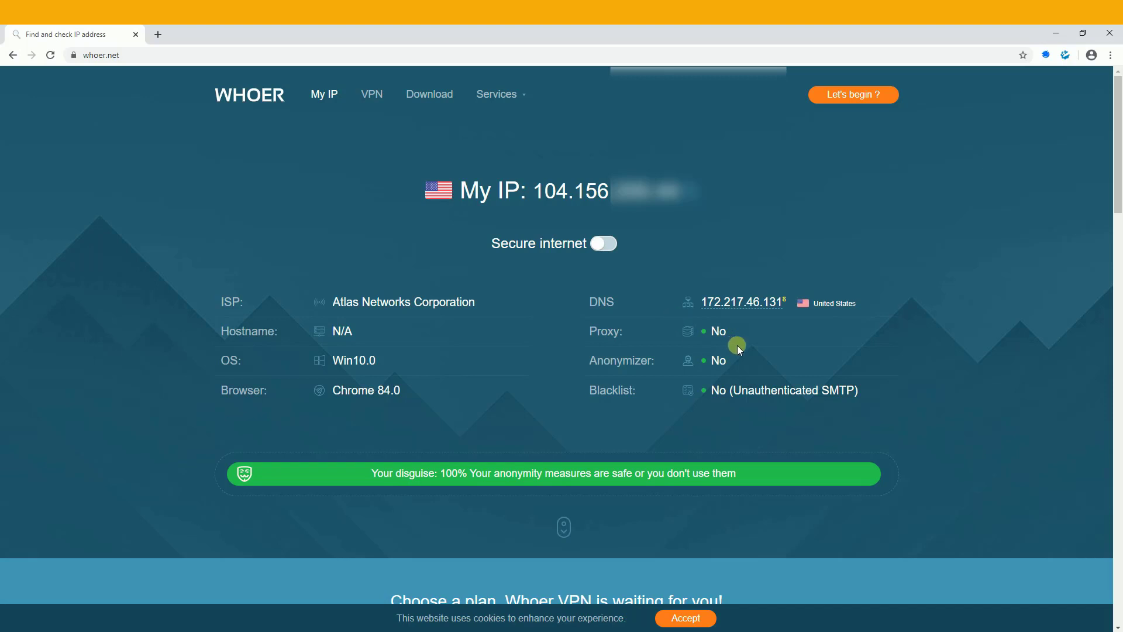
- Compare the IP location and time details on whoer.net with the Windows Date & time settings, keeping the (UTC-07:00) Arizona time zone
scroll(737, 345, "down", 1)
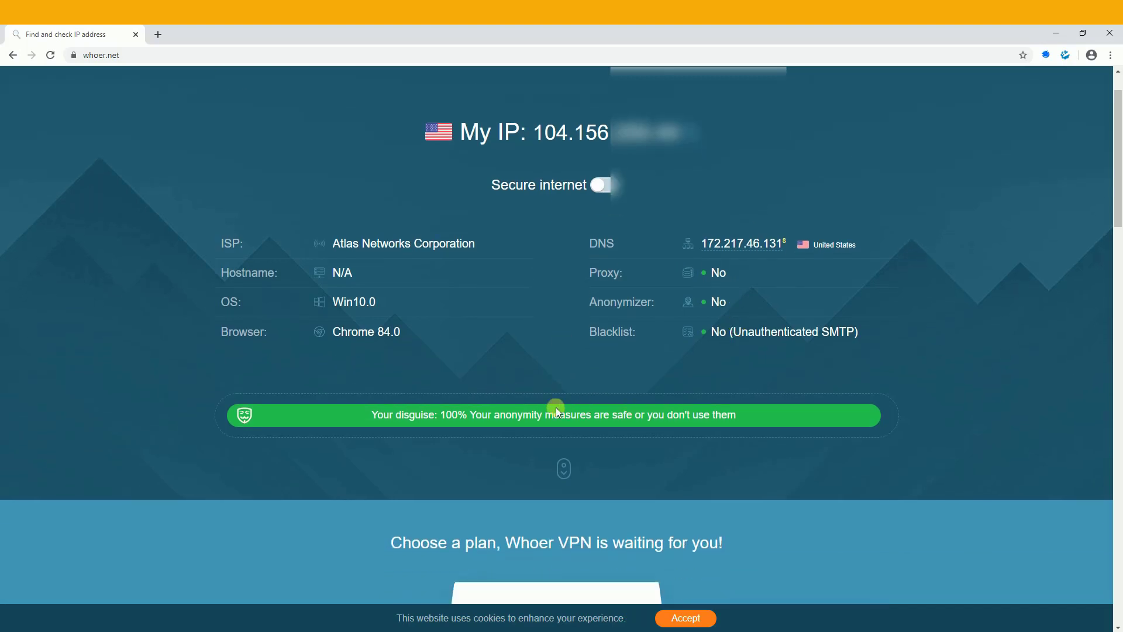
scroll(546, 407, "down", 2)
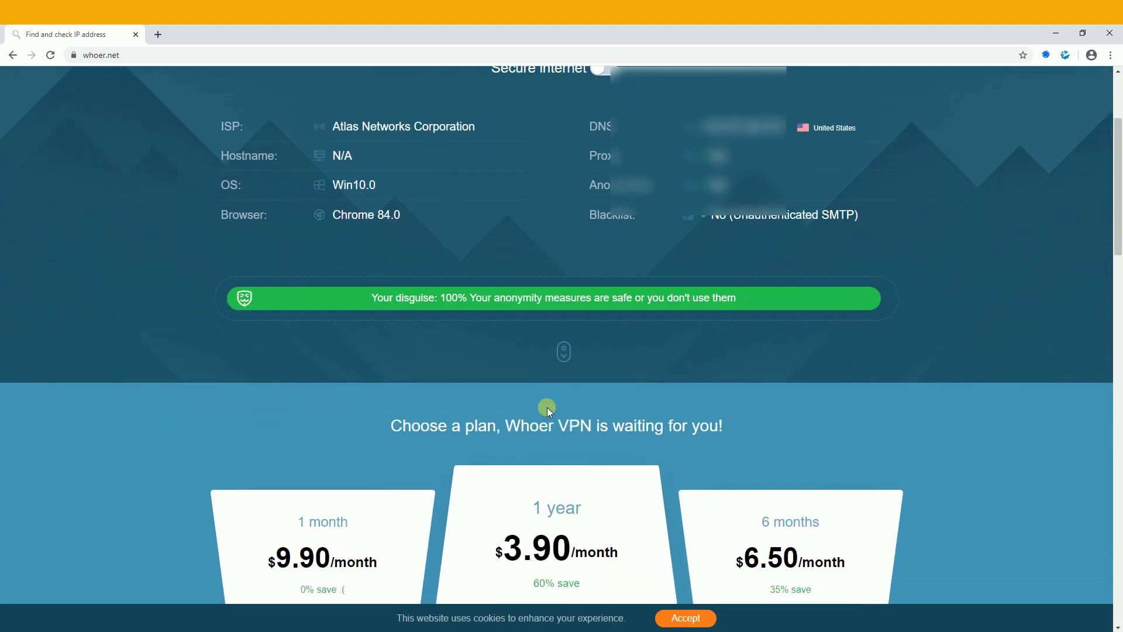
scroll(546, 407, "down", 7)
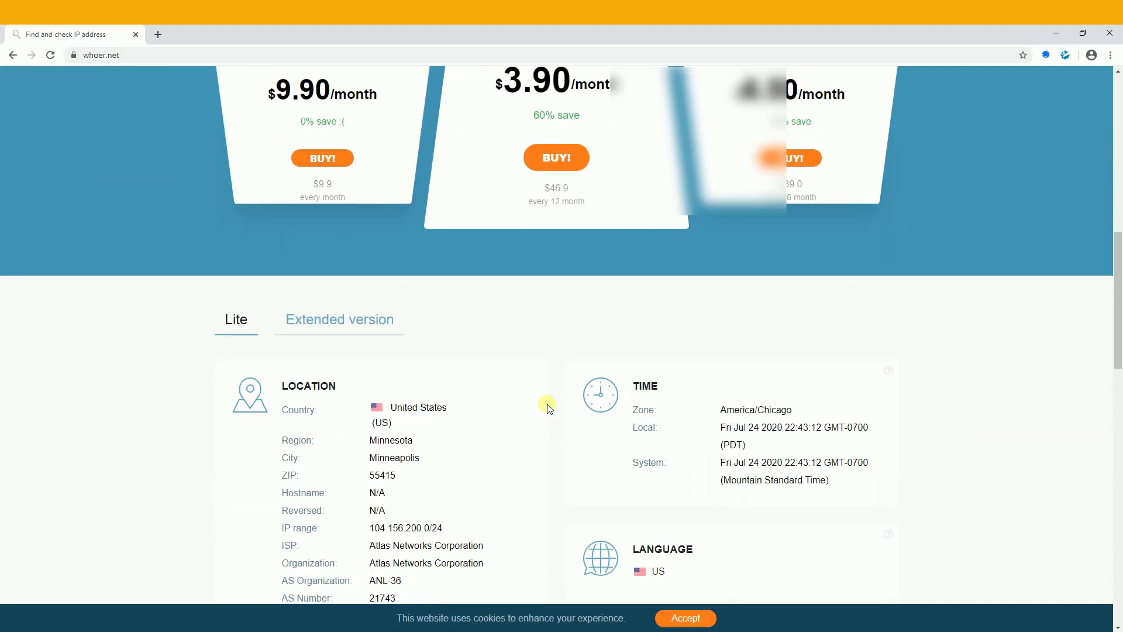
scroll(921, 361, "down", 3)
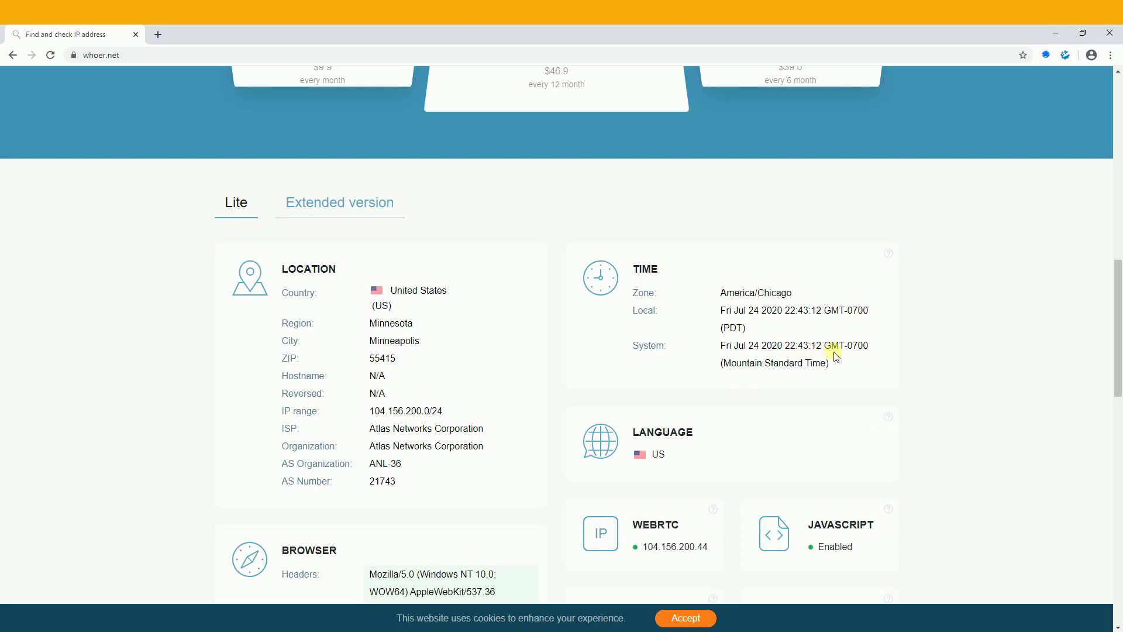
left_click(1073, 631)
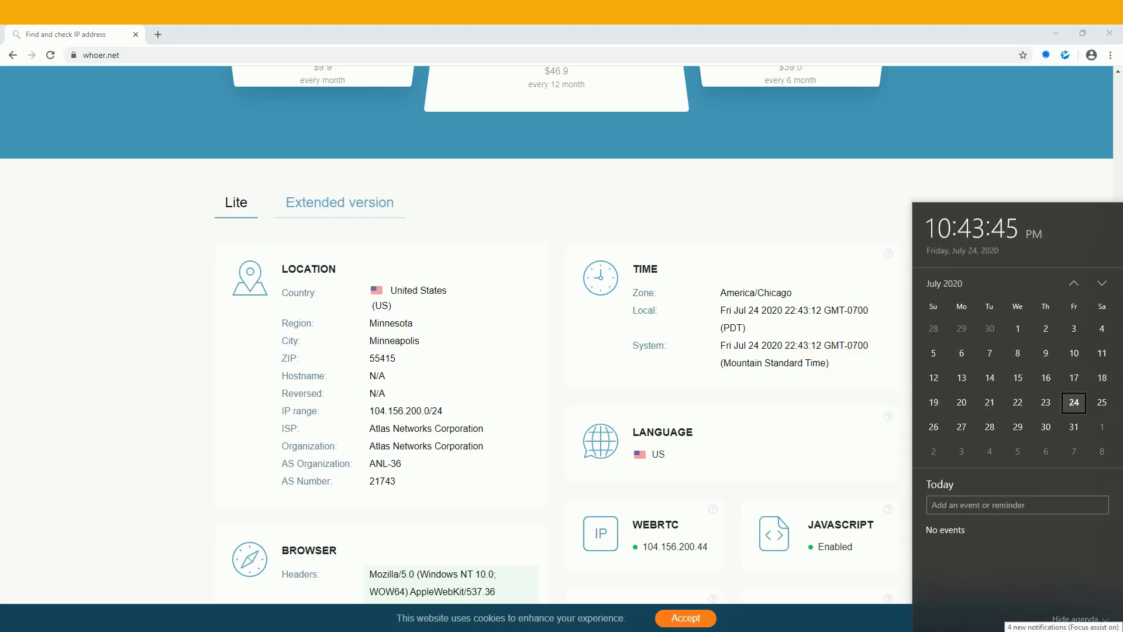
left_click(1109, 631)
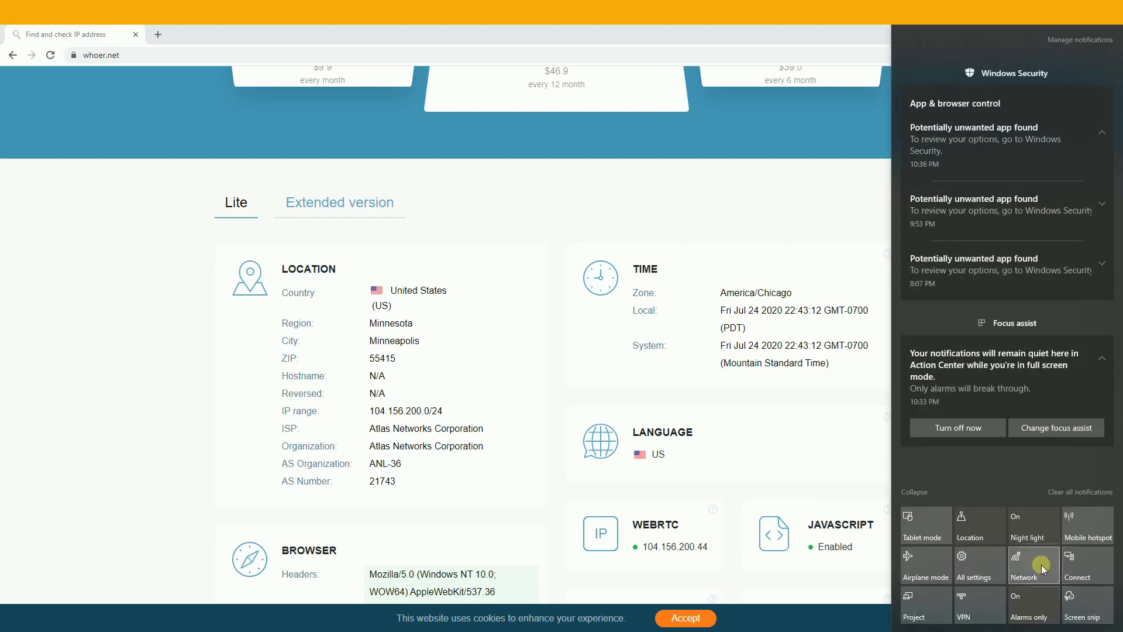
left_click(995, 567)
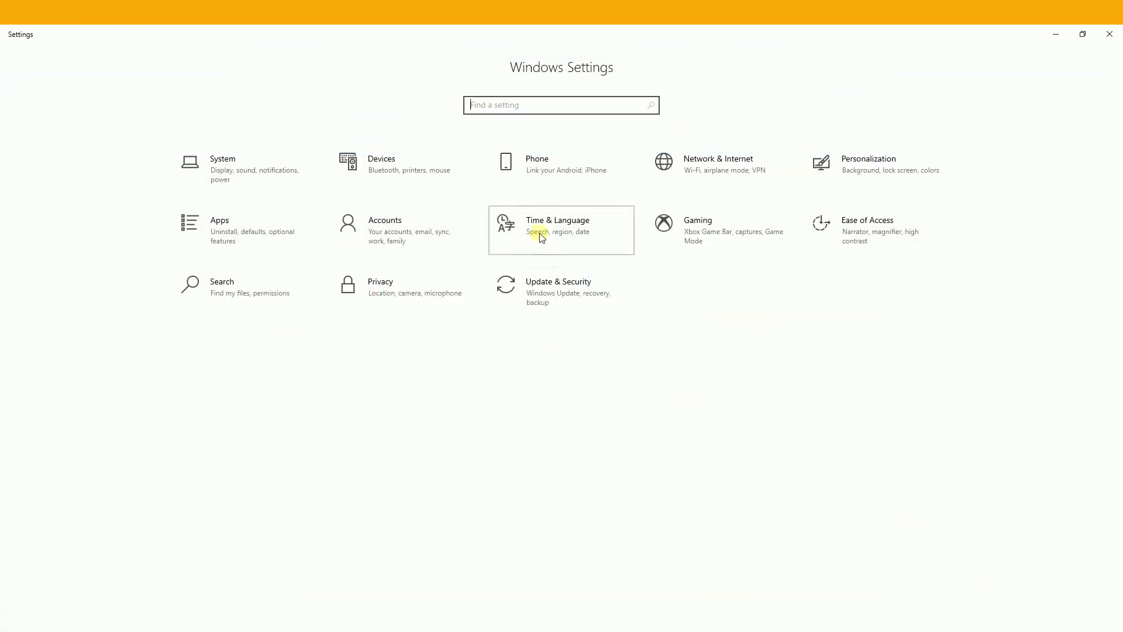
left_click(542, 237)
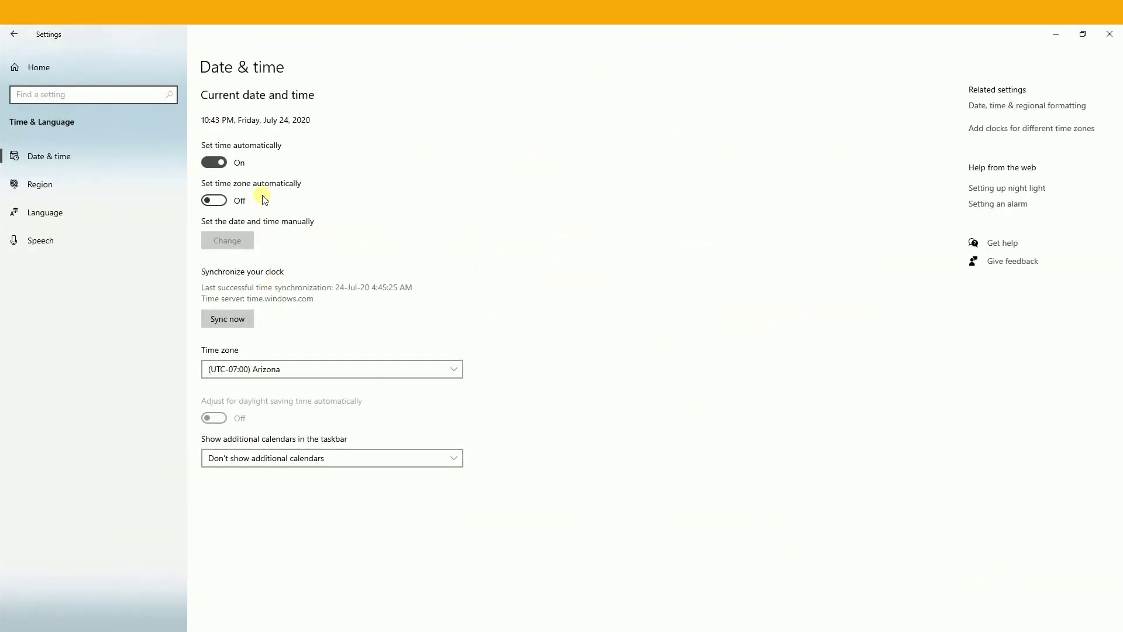
left_click(262, 370)
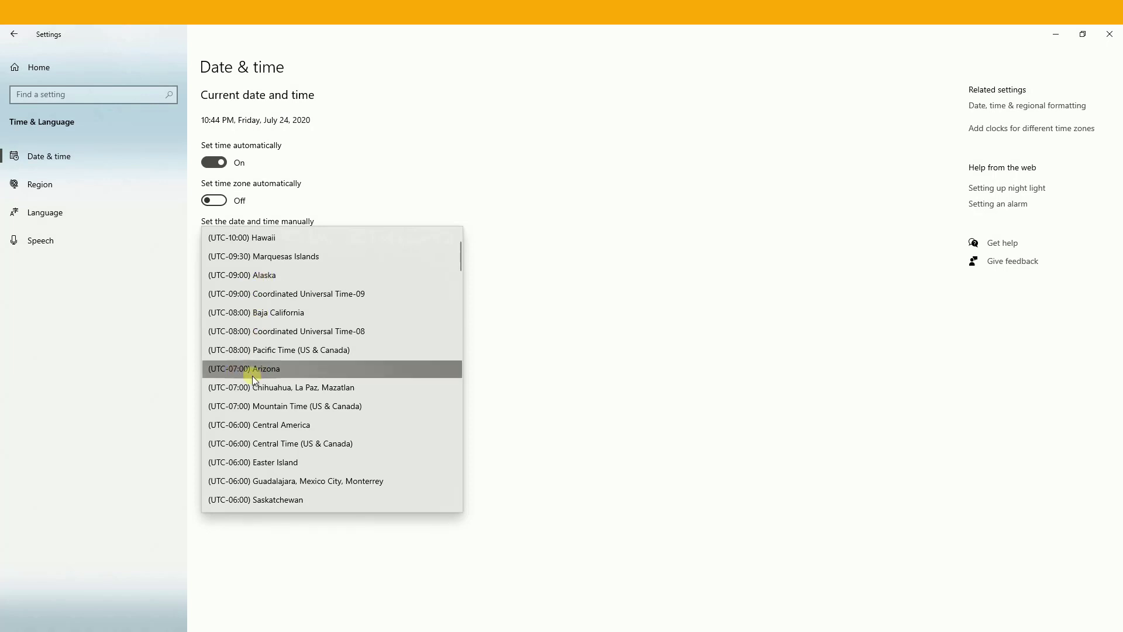
left_click(246, 368)
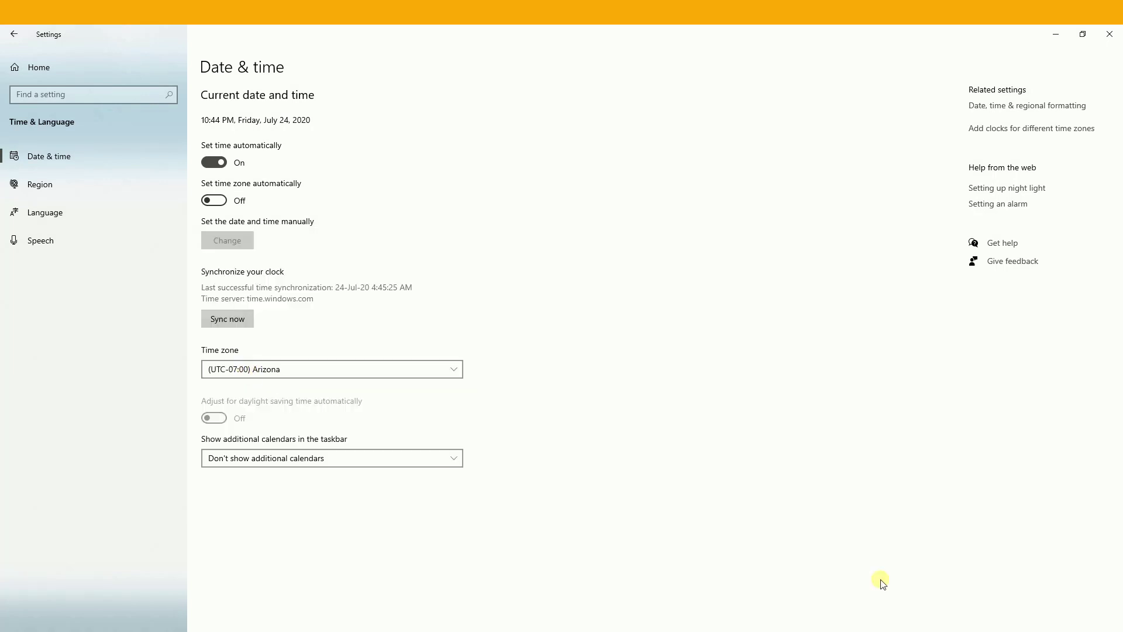
left_click(1118, 36)
scroll(464, 291, "up", 10)
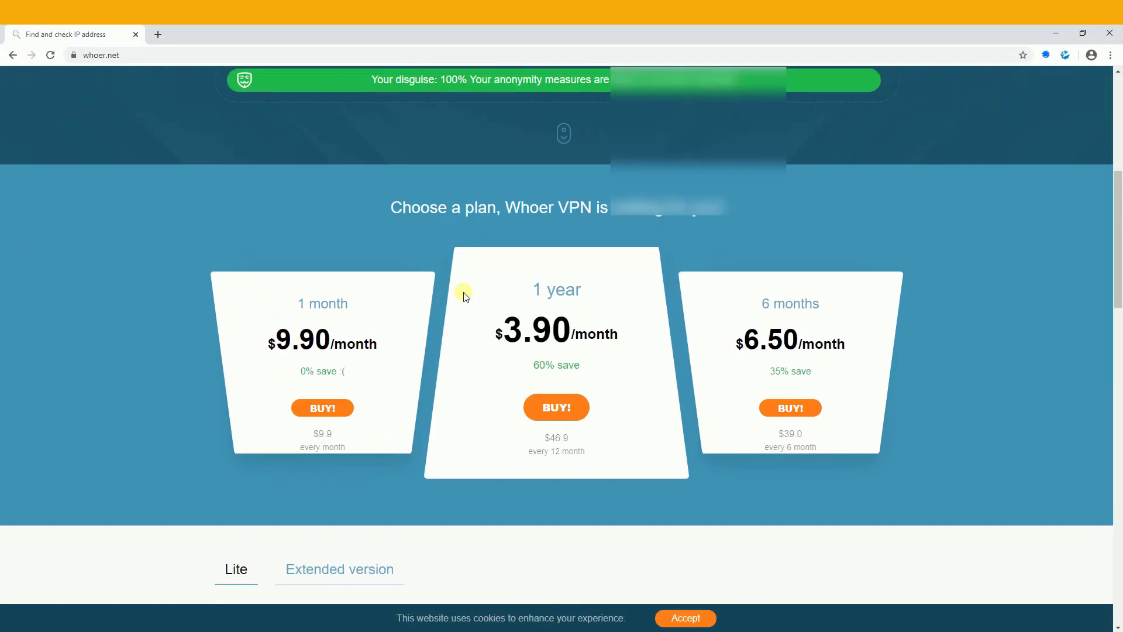
scroll(431, 205, "up", 1)
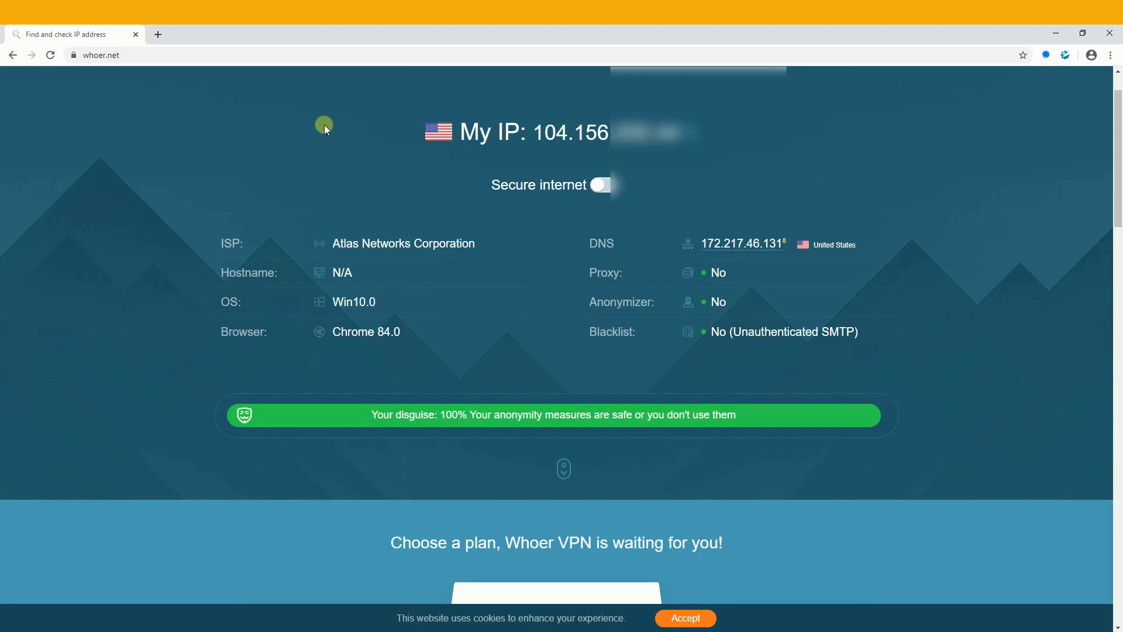
- Set the time range for clearing browsing data to All time in the basic and advanced options, and close the dialog without clearing
left_click(157, 35)
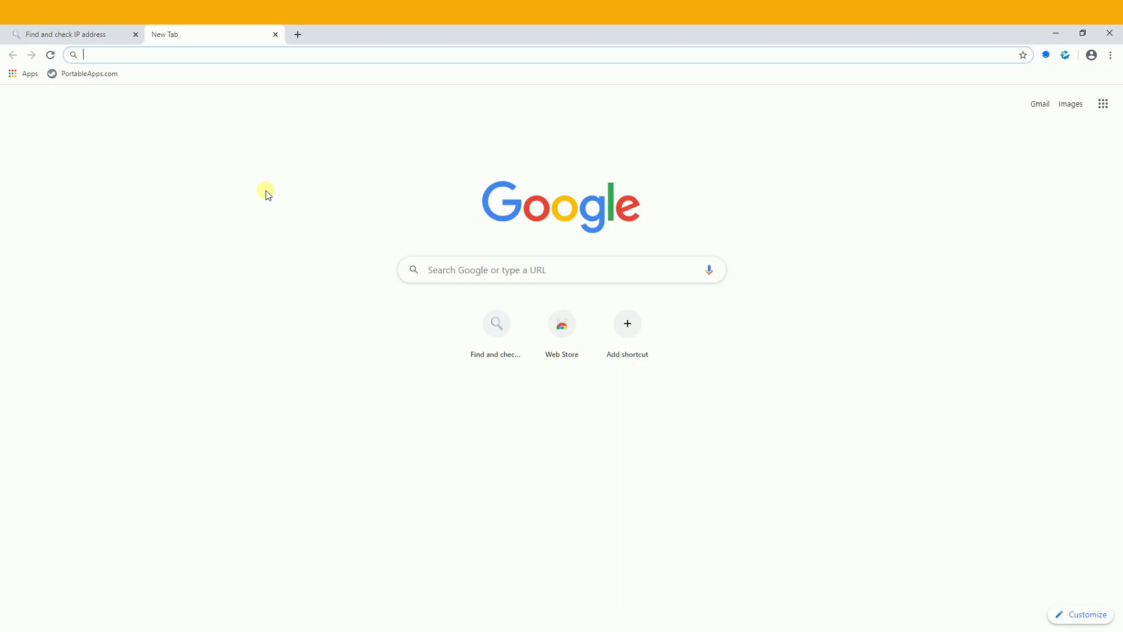
key("ctrl+shift+Delete")
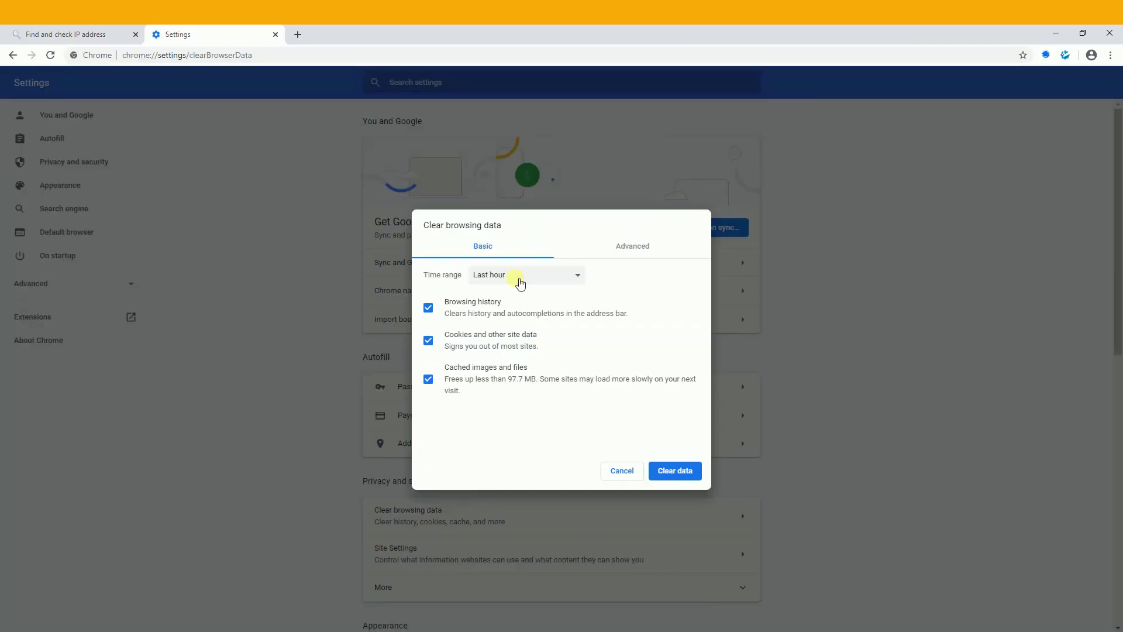
left_click(563, 280)
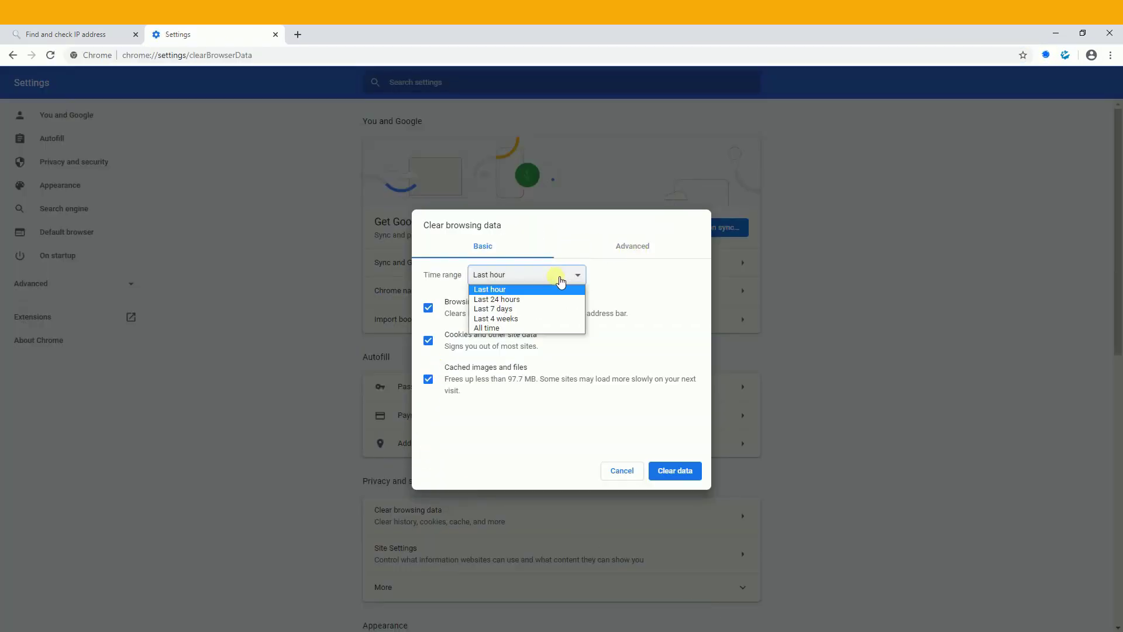
left_click(519, 328)
left_click(643, 250)
left_click(561, 275)
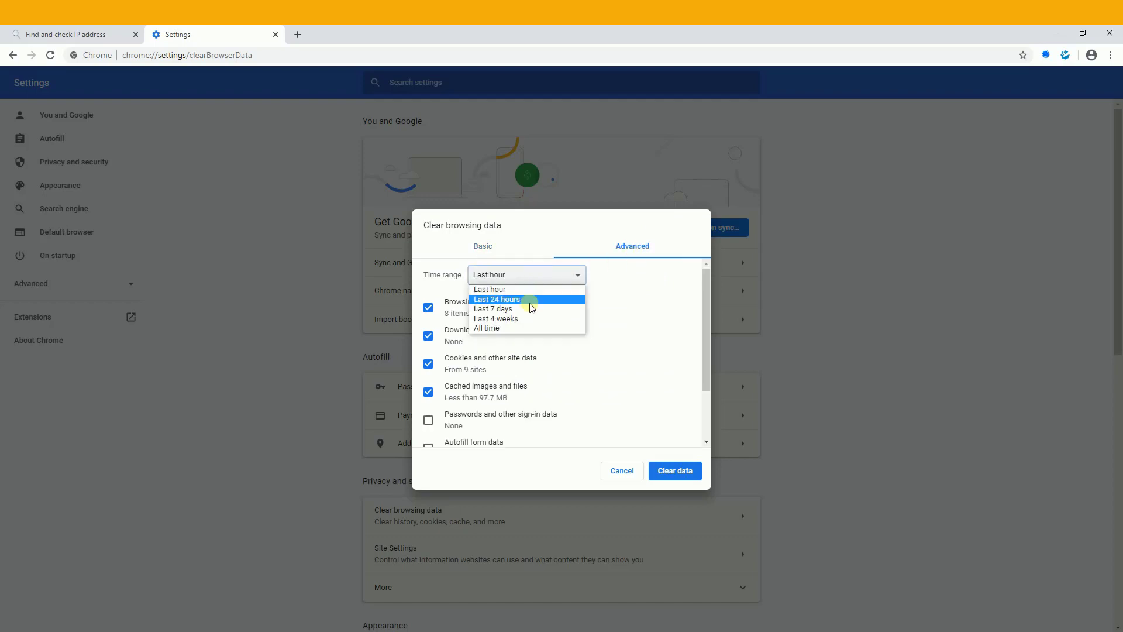
left_click(521, 328)
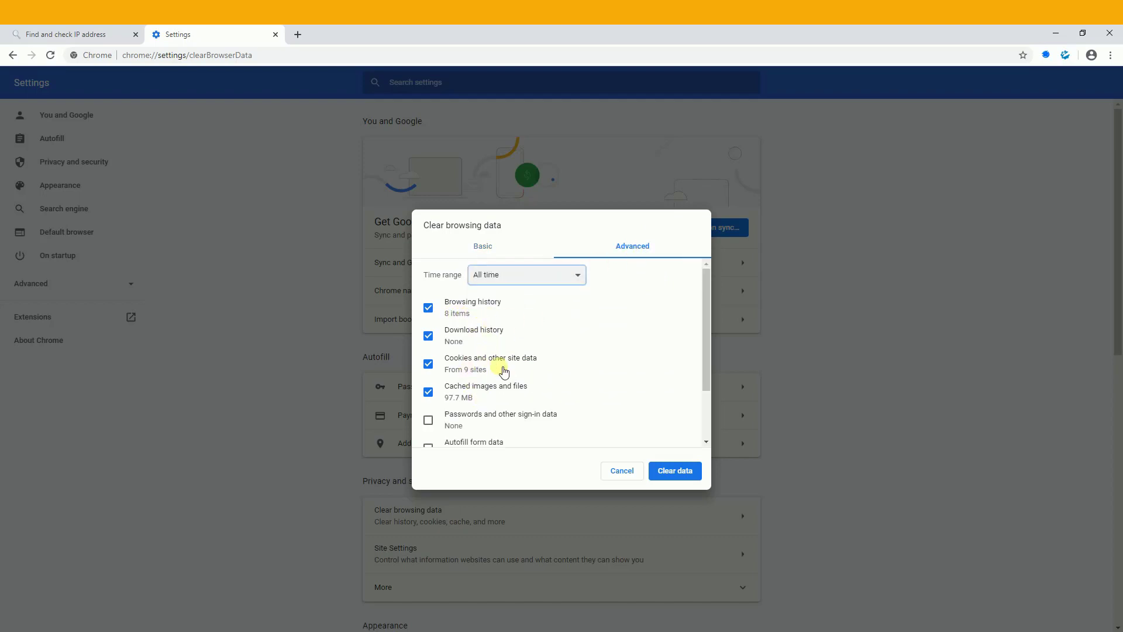
scroll(503, 397, "down", 3)
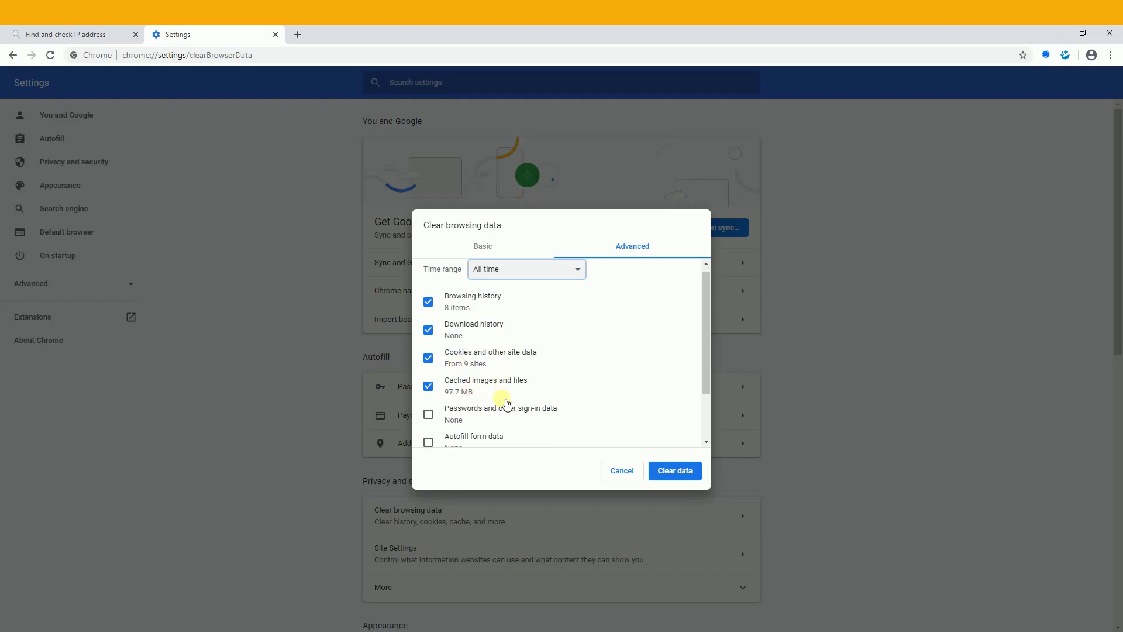
left_click(622, 471)
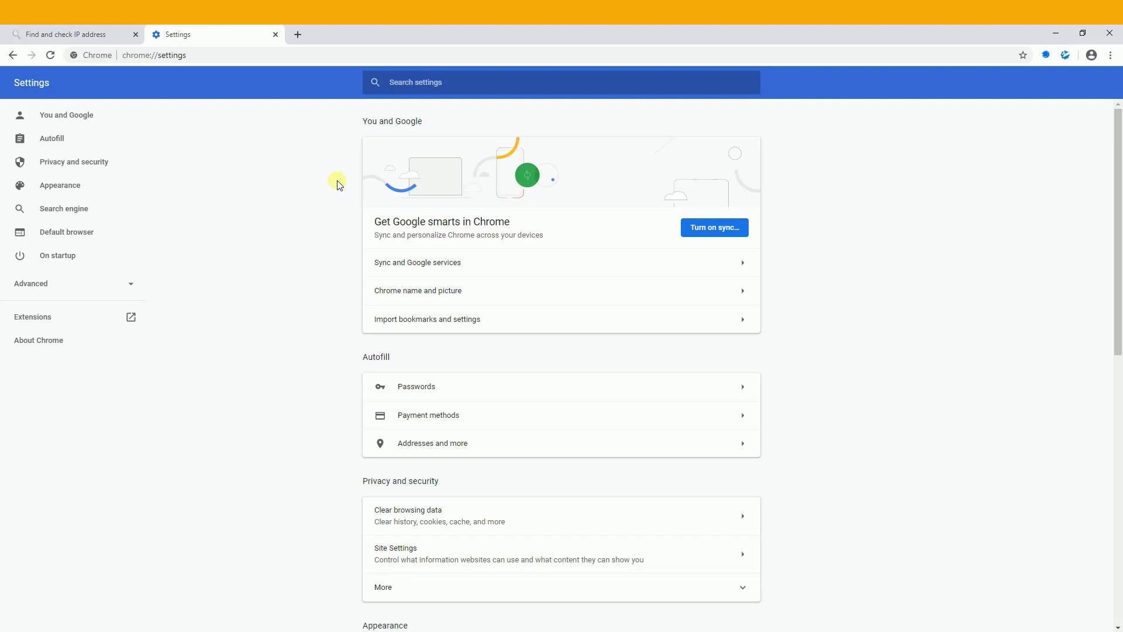
- Close the whoer.net and Settings tabs, keeping only one new blank tab open
left_click(135, 34)
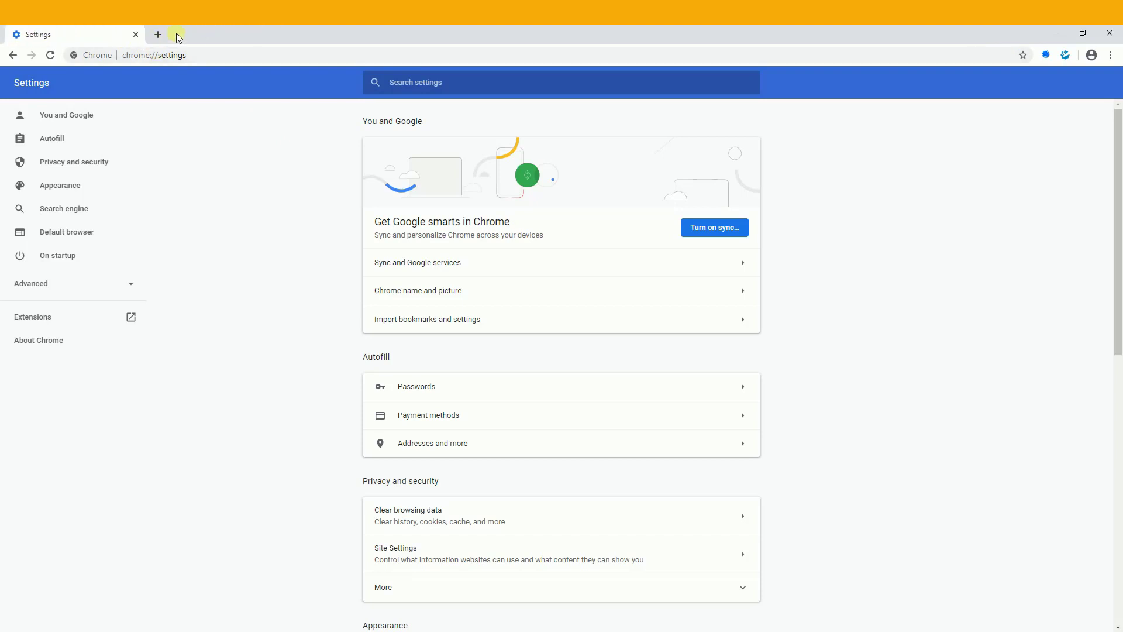
left_click(158, 34)
left_click(136, 34)
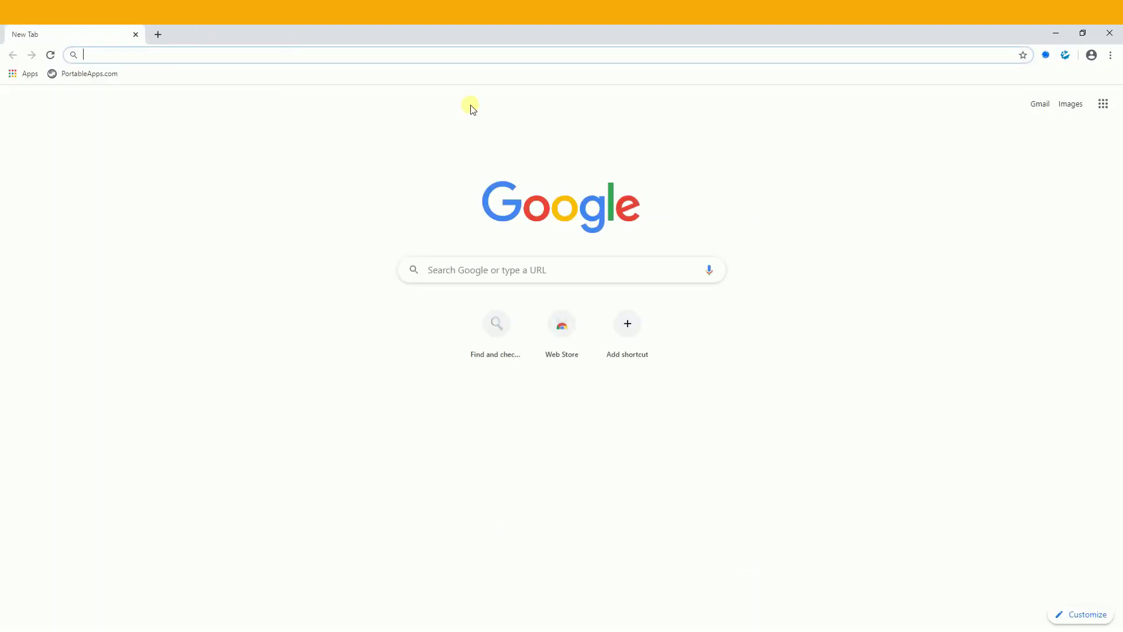
- Clear all browsing data for All time, adding passwords and other sign-in data, autofill form data, site settings and hosted app data to the selection
key("ctrl+shift+Delete")
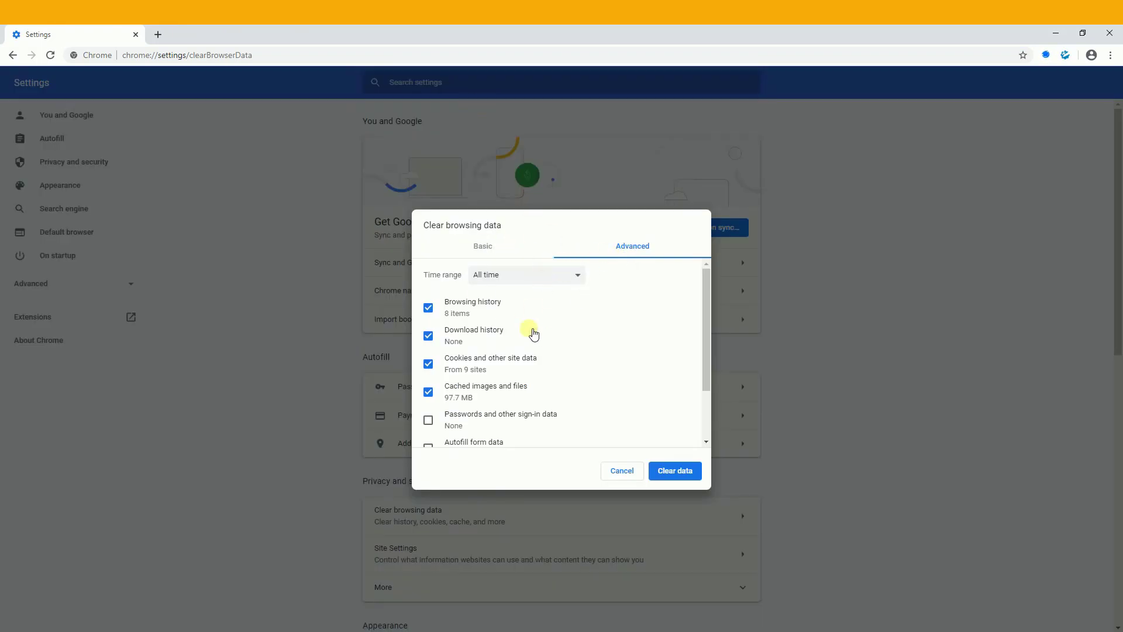
scroll(555, 407, "down", 2)
left_click(490, 352)
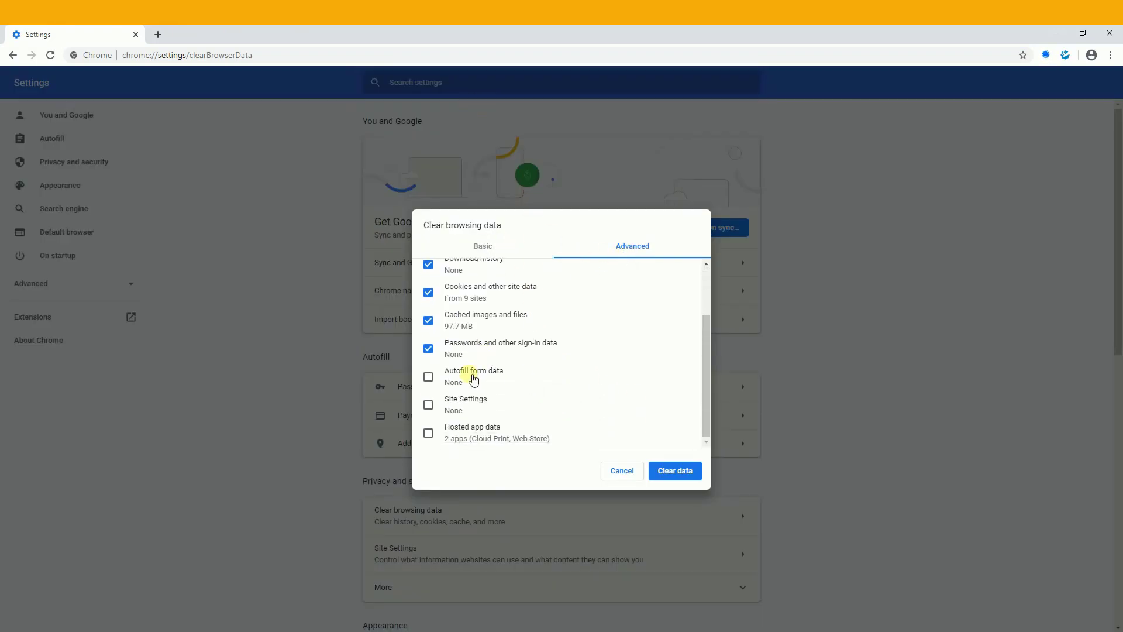
left_click(471, 377)
left_click(466, 403)
left_click(468, 434)
scroll(567, 388, "up", 3)
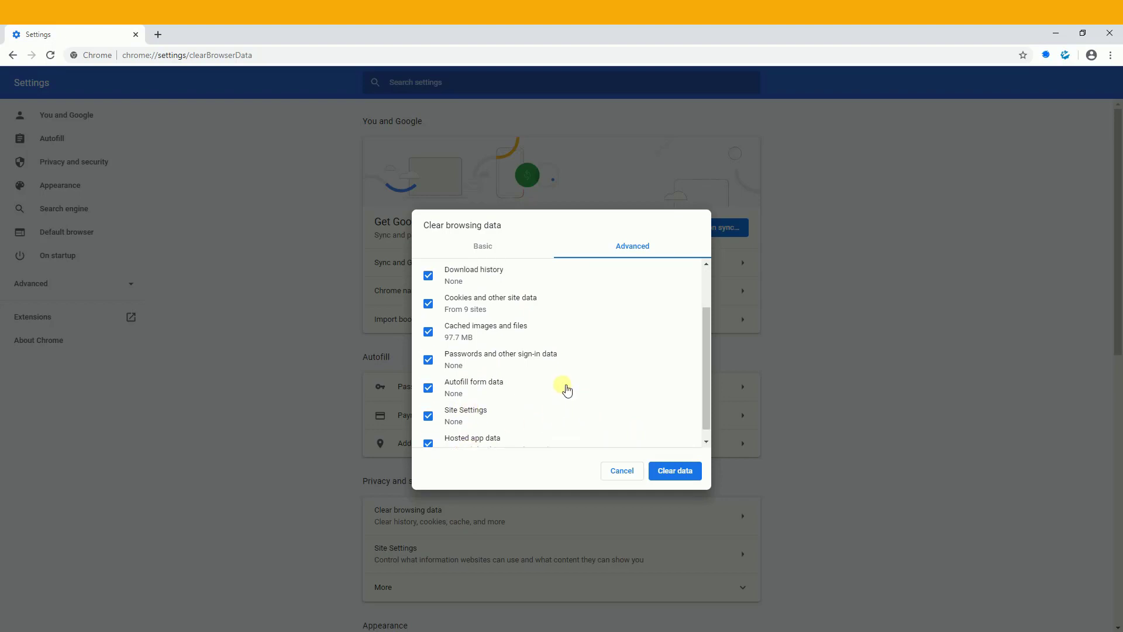
scroll(566, 388, "down", 3)
left_click(672, 478)
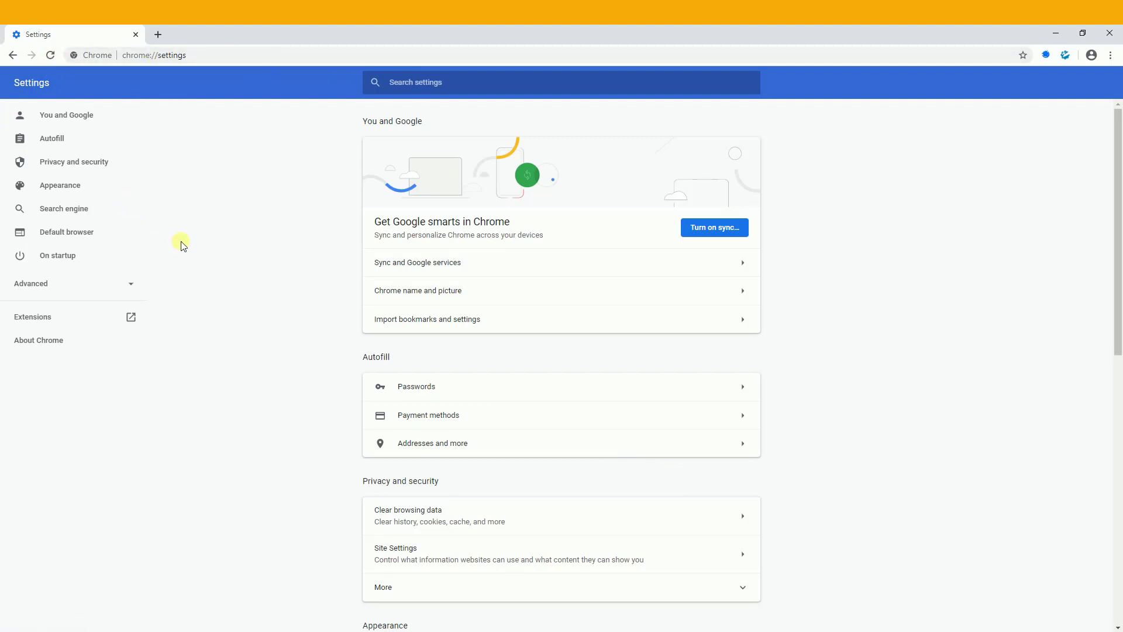
- Restore the browser settings to their original defaults and replace the Settings tab with a new tab
left_click(101, 288)
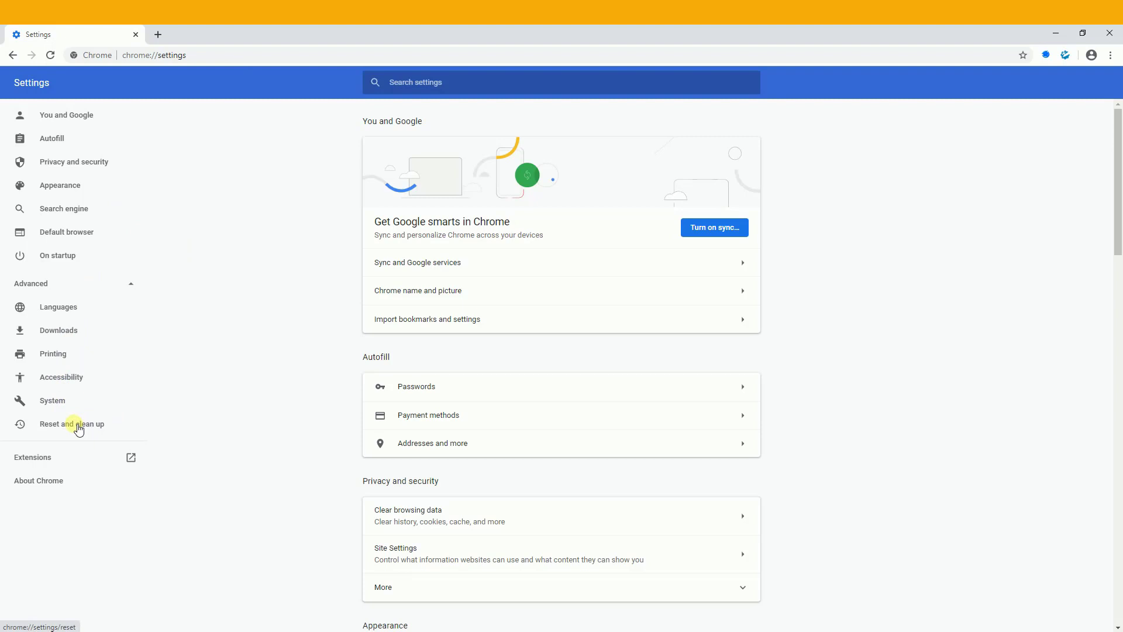
left_click(79, 429)
left_click(449, 148)
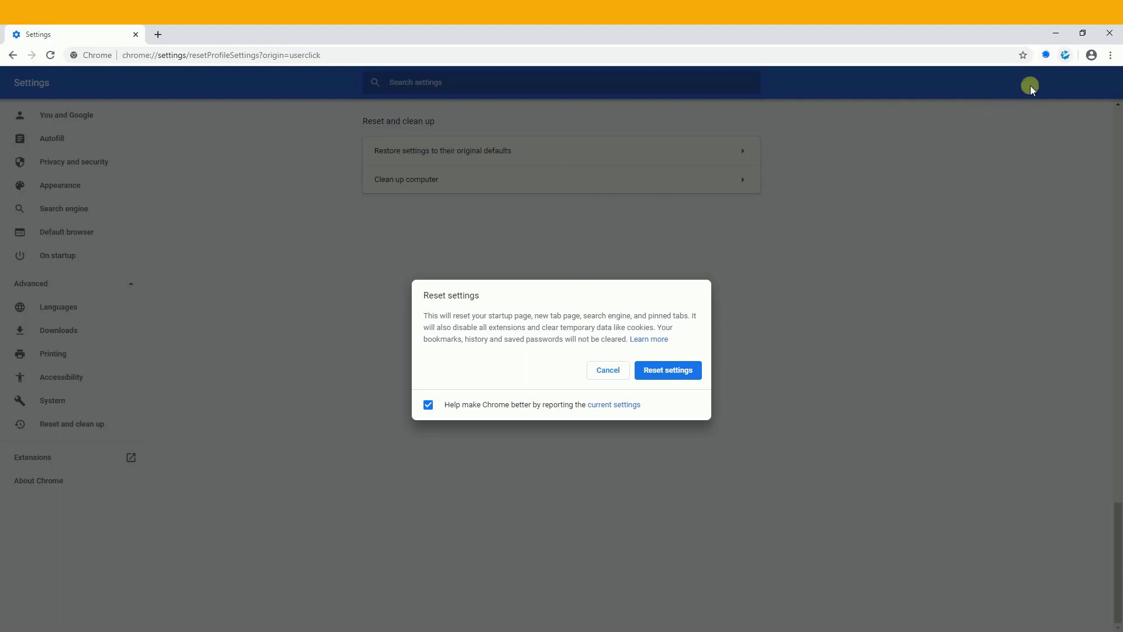
left_click(675, 375)
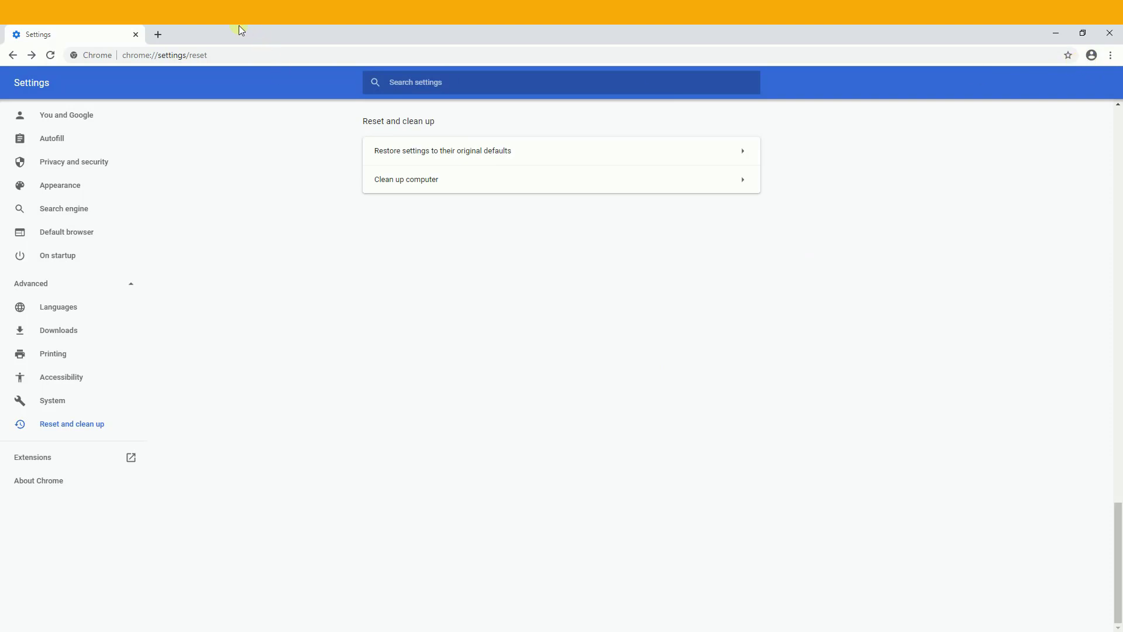
left_click(156, 35)
left_click(136, 34)
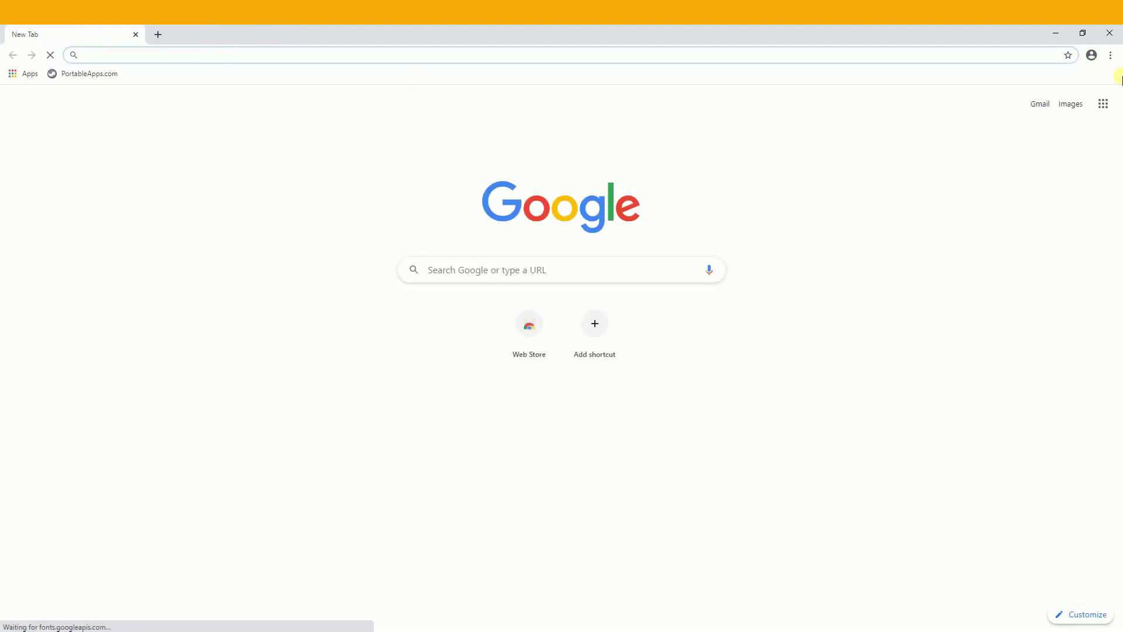
- Enable the WebRTC Protect and FoxyProxy Standard extensions on the extensions page
left_click(1110, 55)
mouse_move(992, 220)
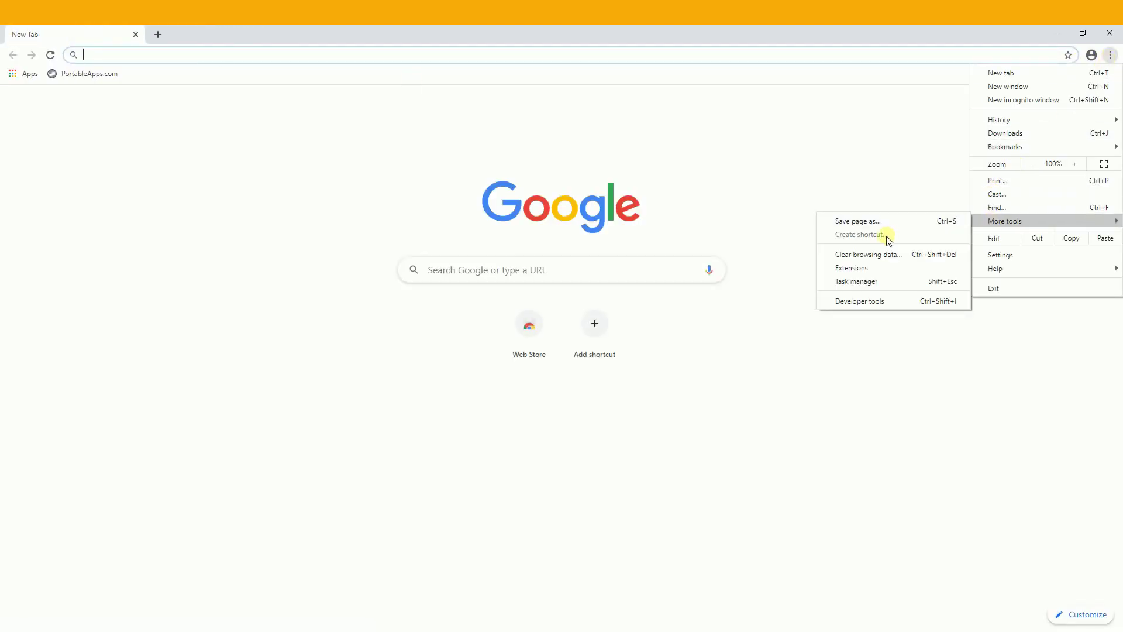
left_click(867, 266)
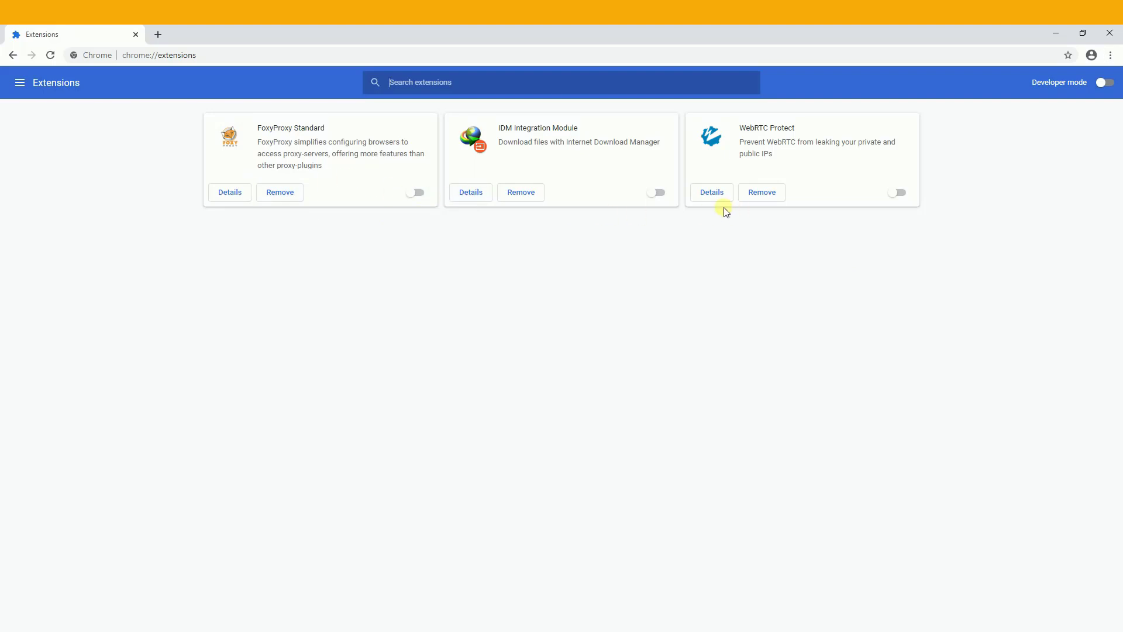
left_click(896, 194)
left_click(418, 196)
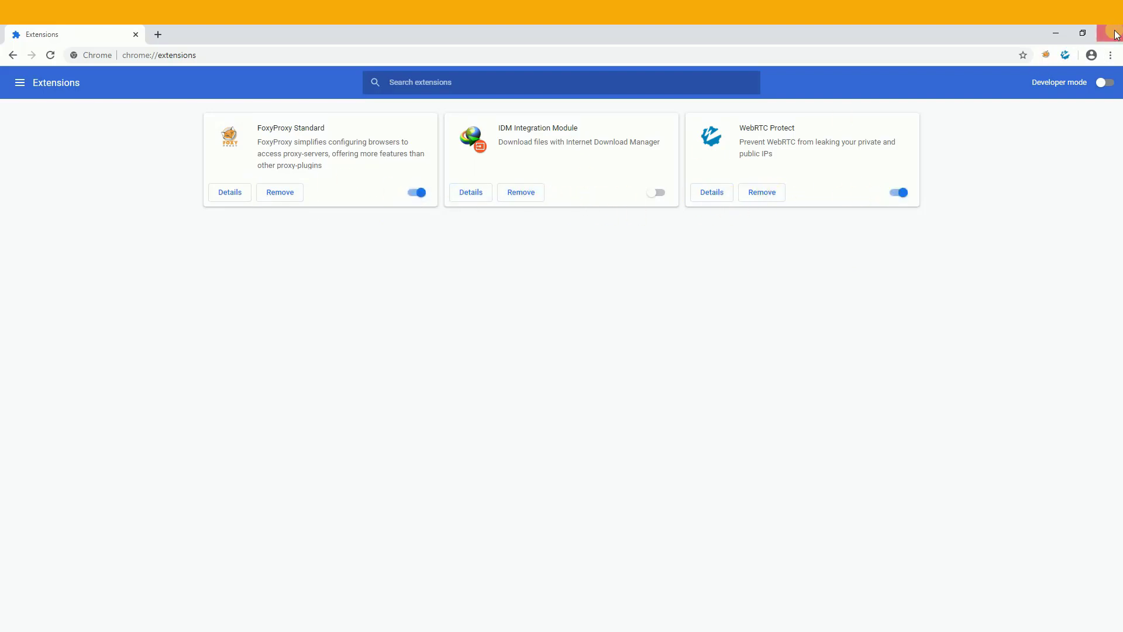
- Select the proxy on port 13950 for all URLs in FoxyProxy, and switch to the Default proxy for all URLs
left_click(1046, 55)
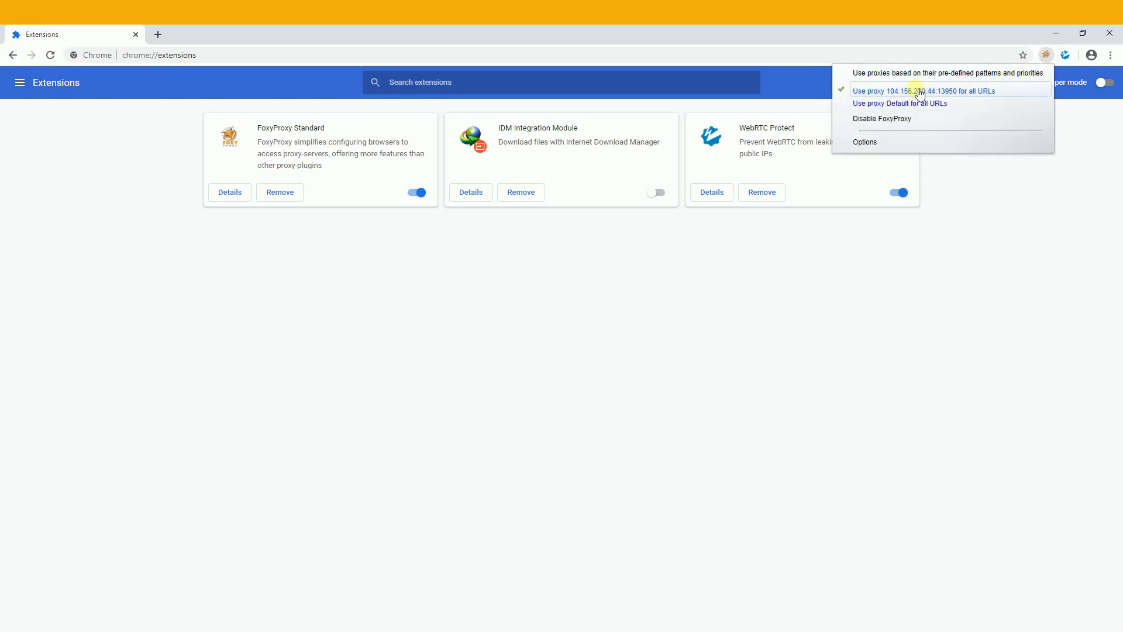
left_click(919, 93)
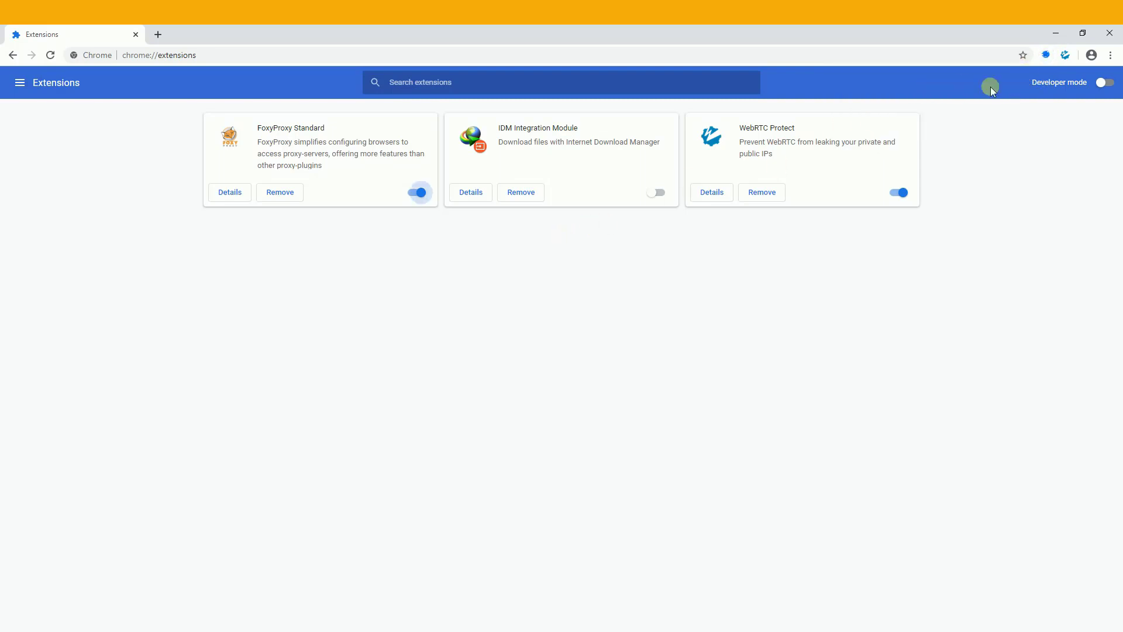
left_click(1047, 55)
left_click(897, 103)
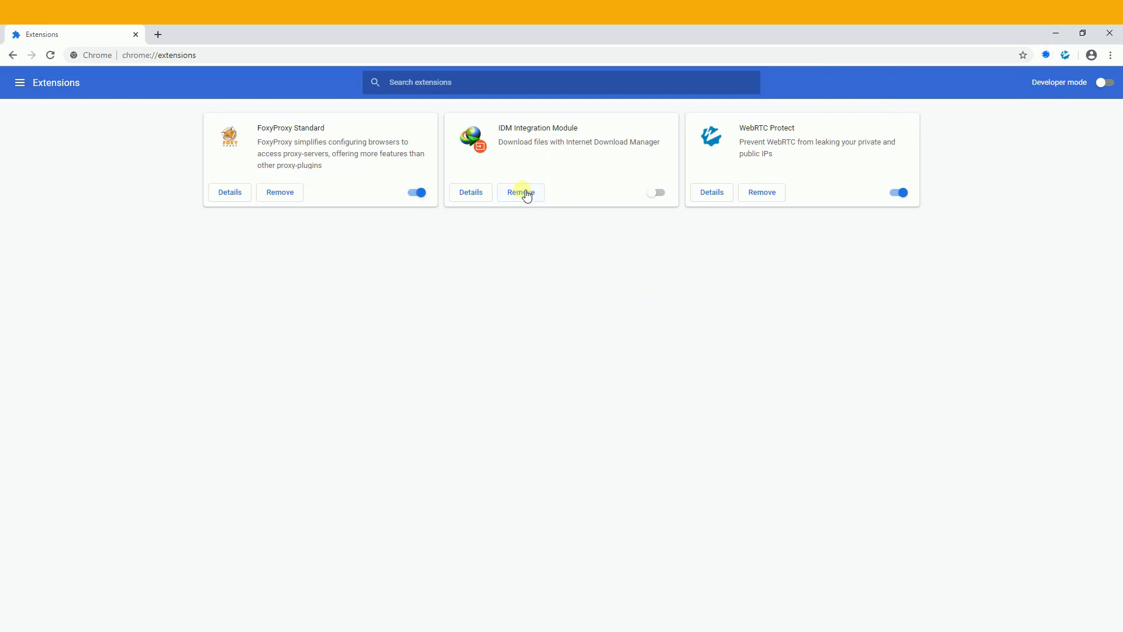
- Remove the IDM Integration Module extension from the browser and confirm the removal
left_click(522, 193)
left_click(610, 129)
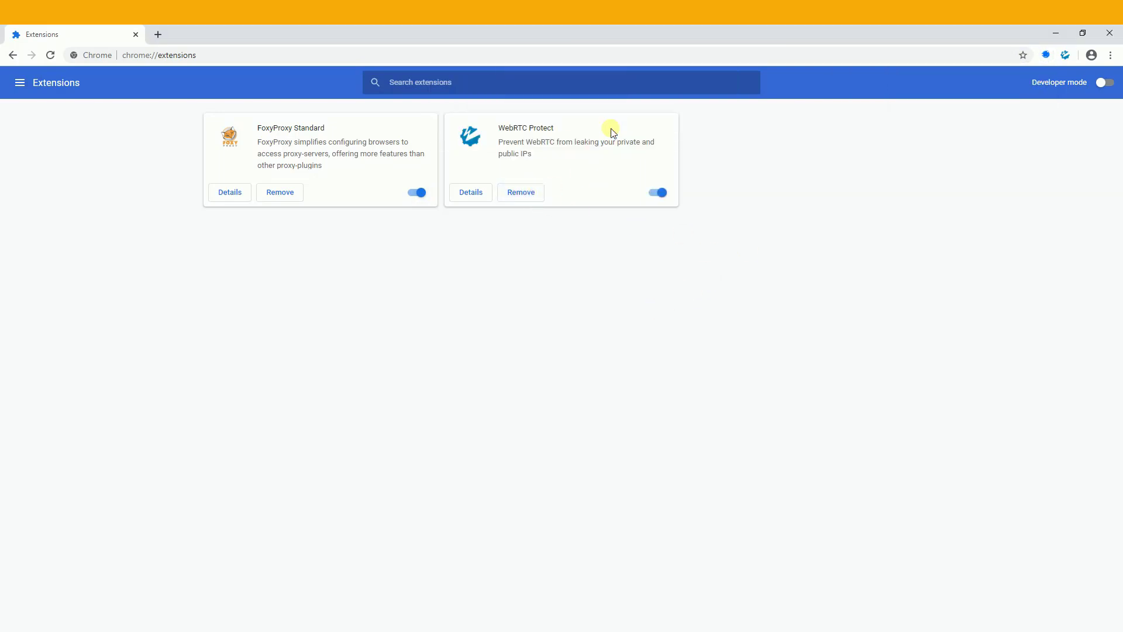